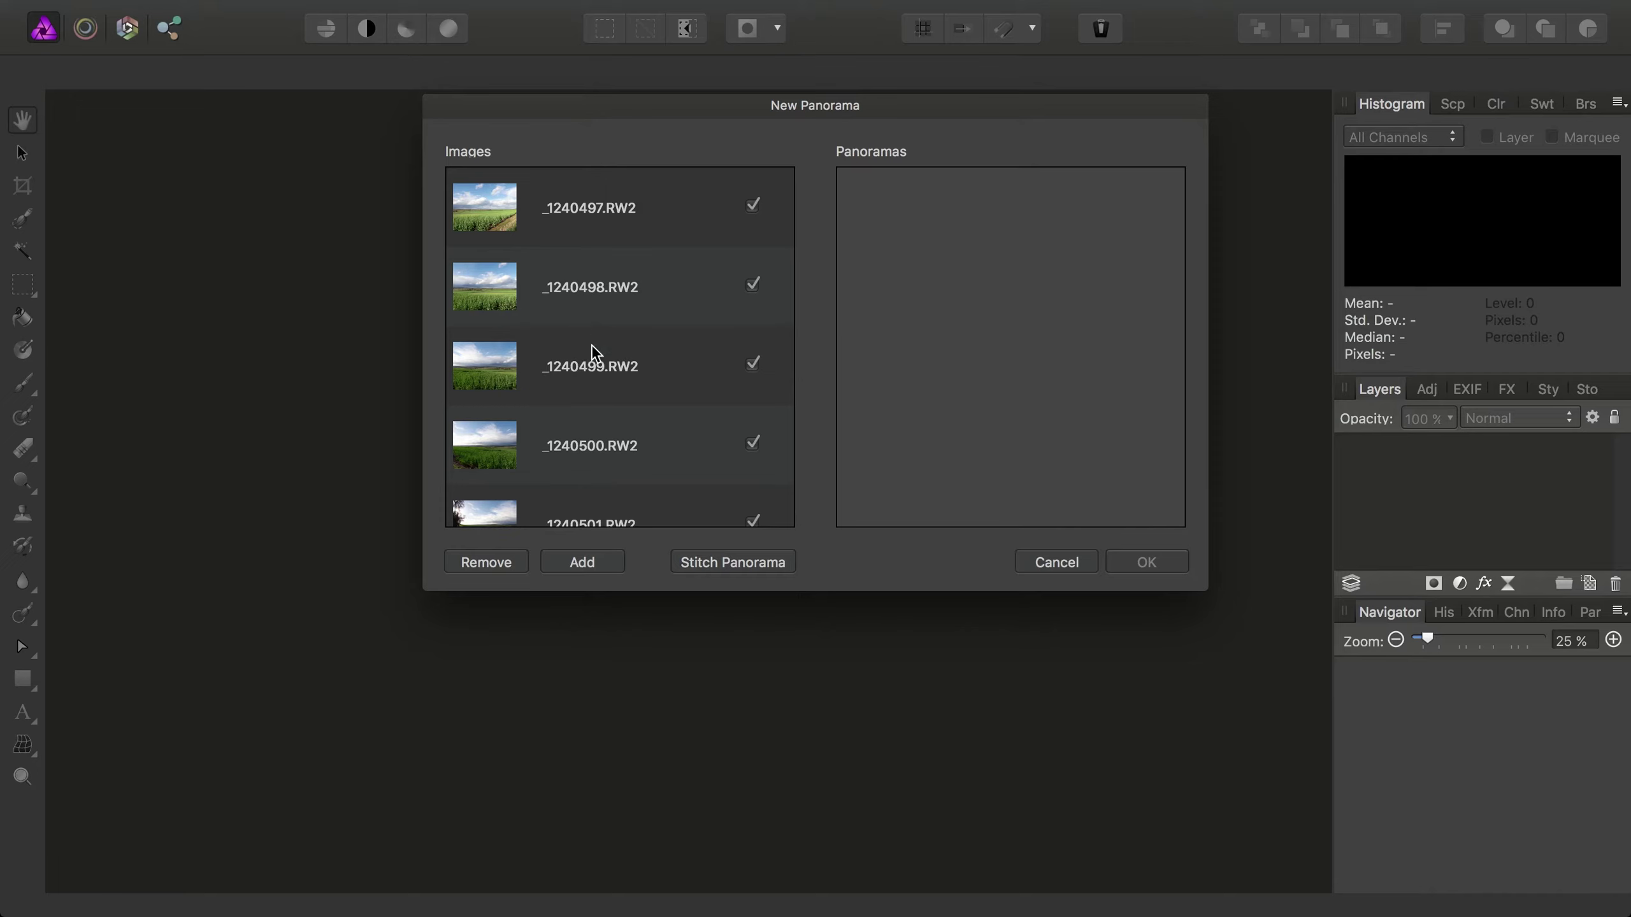
Step: Stitch the listed field images into a panorama and crop it to its opaque area
left_click(686, 560)
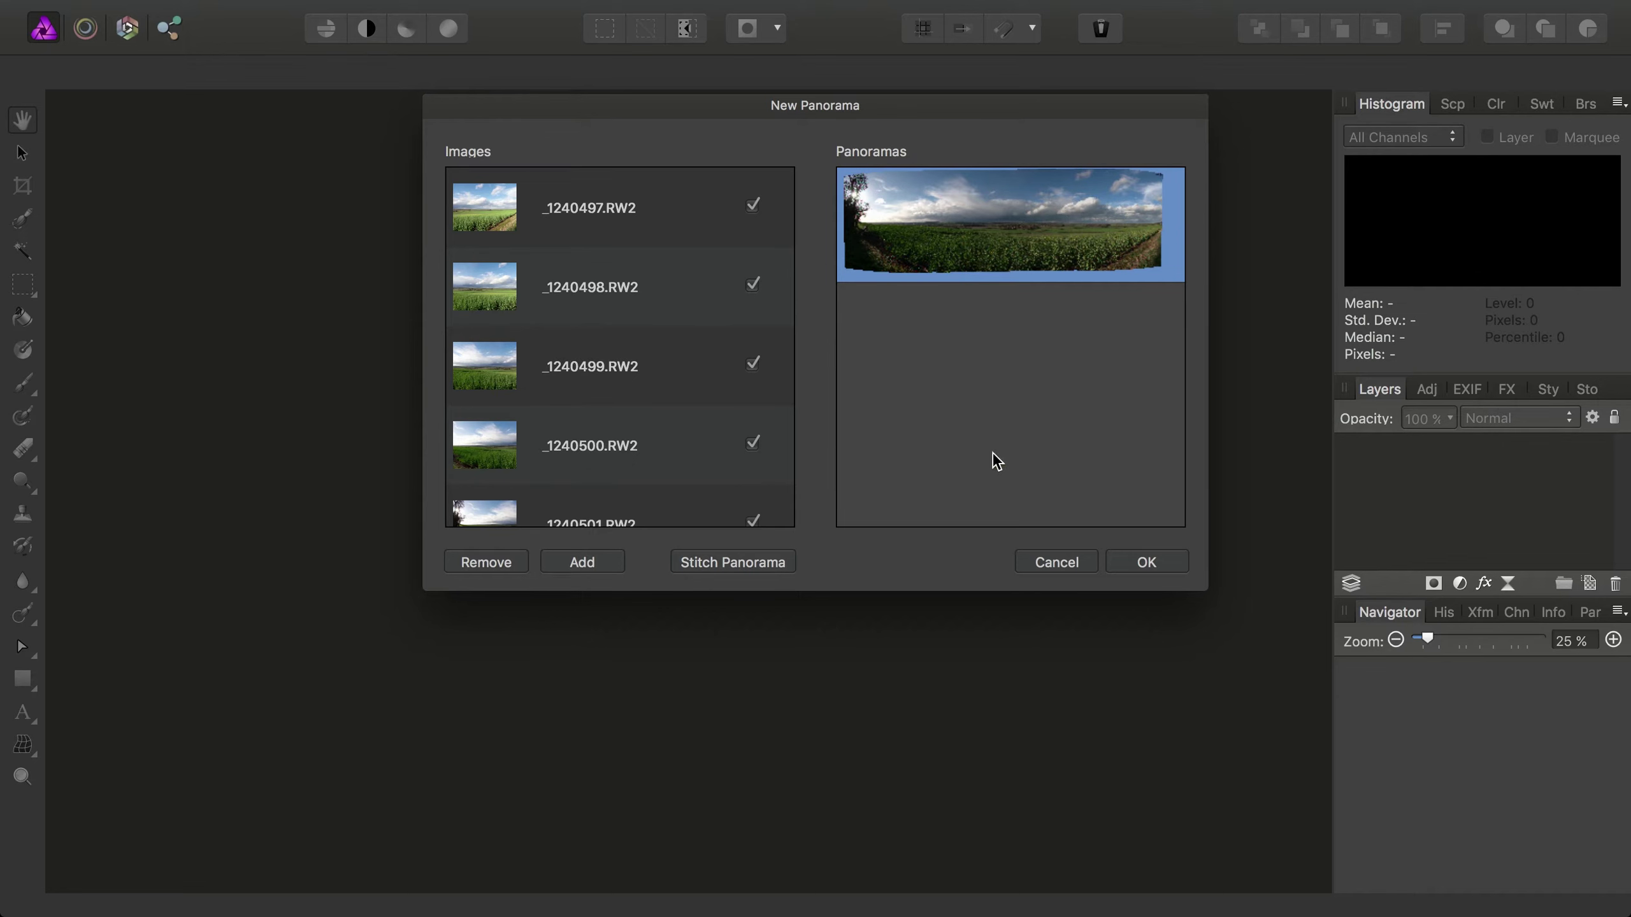
left_click(1138, 568)
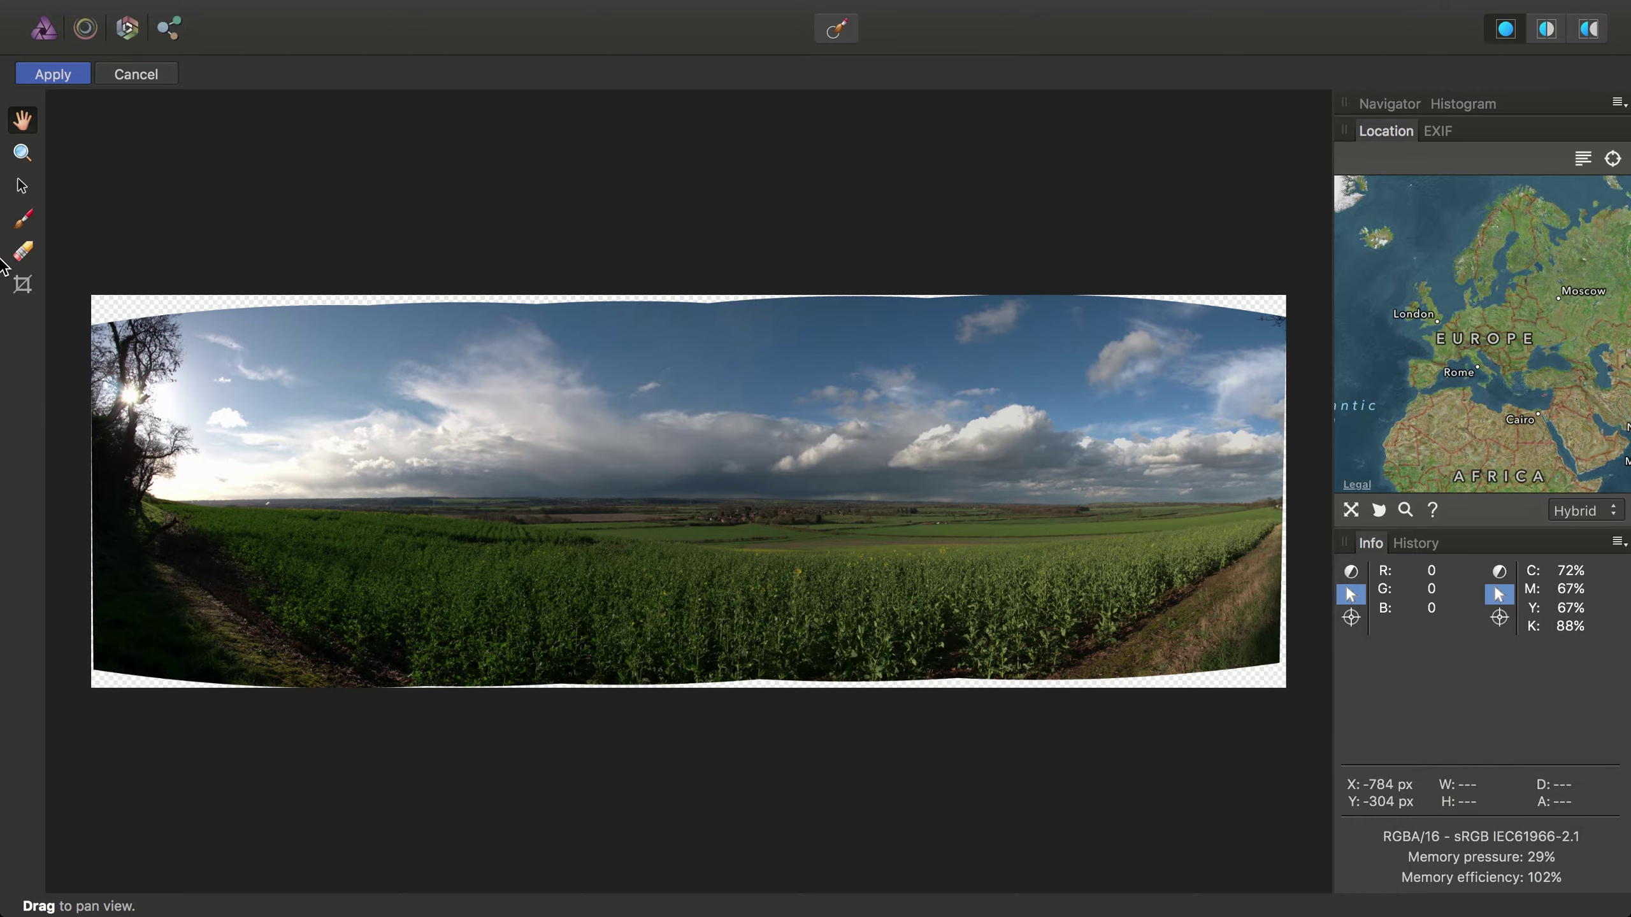
left_click(23, 284)
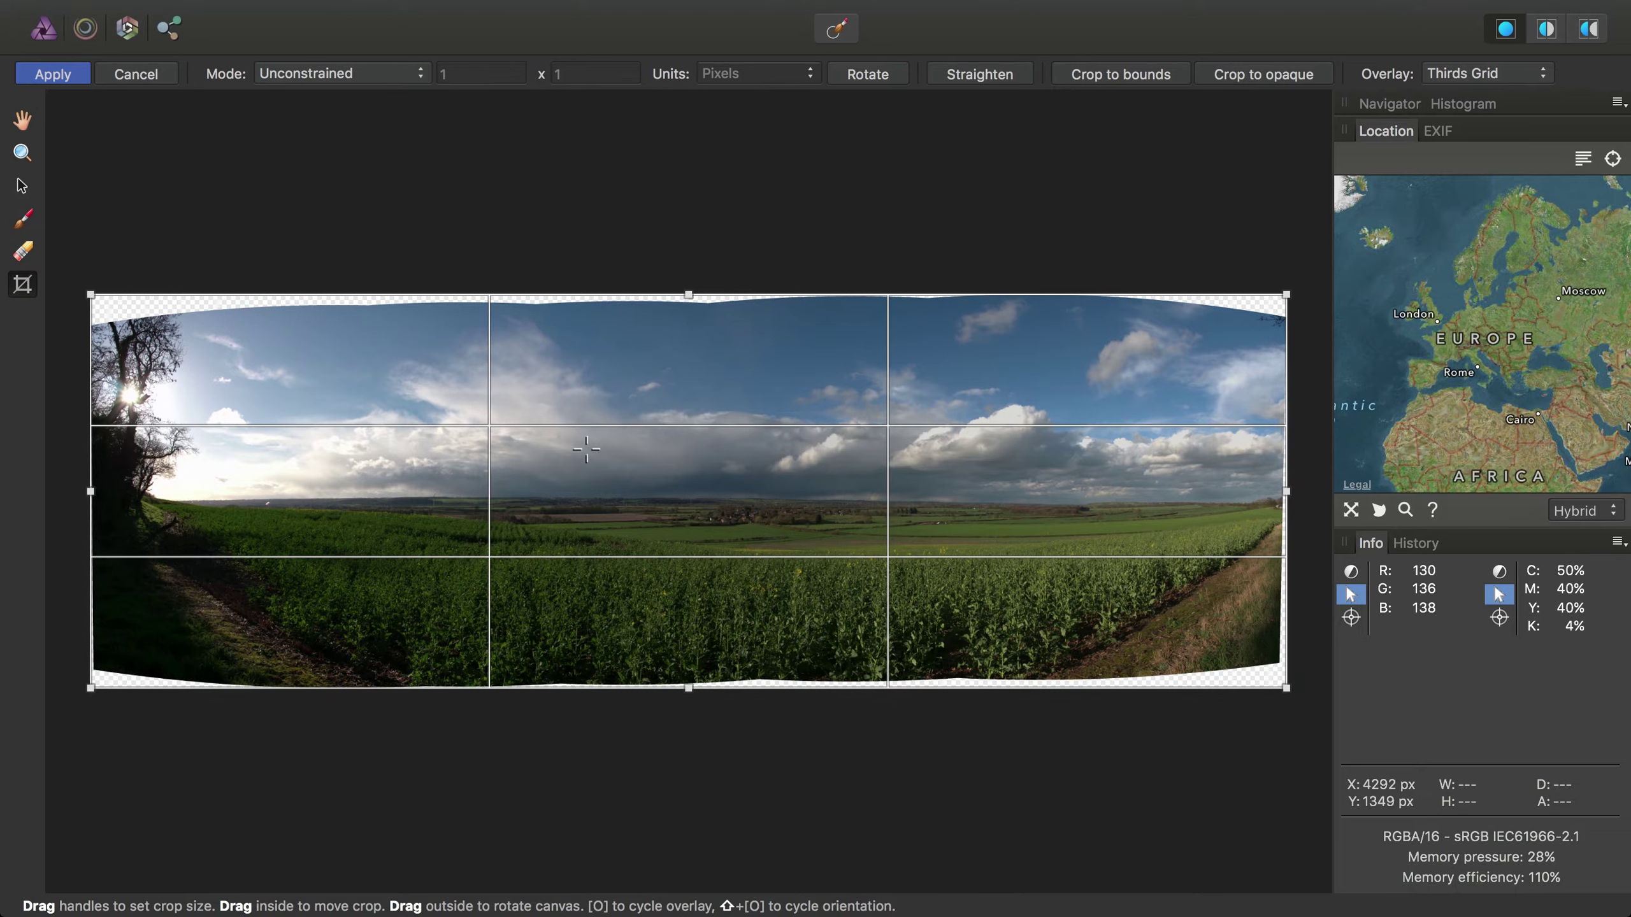
left_click(1278, 75)
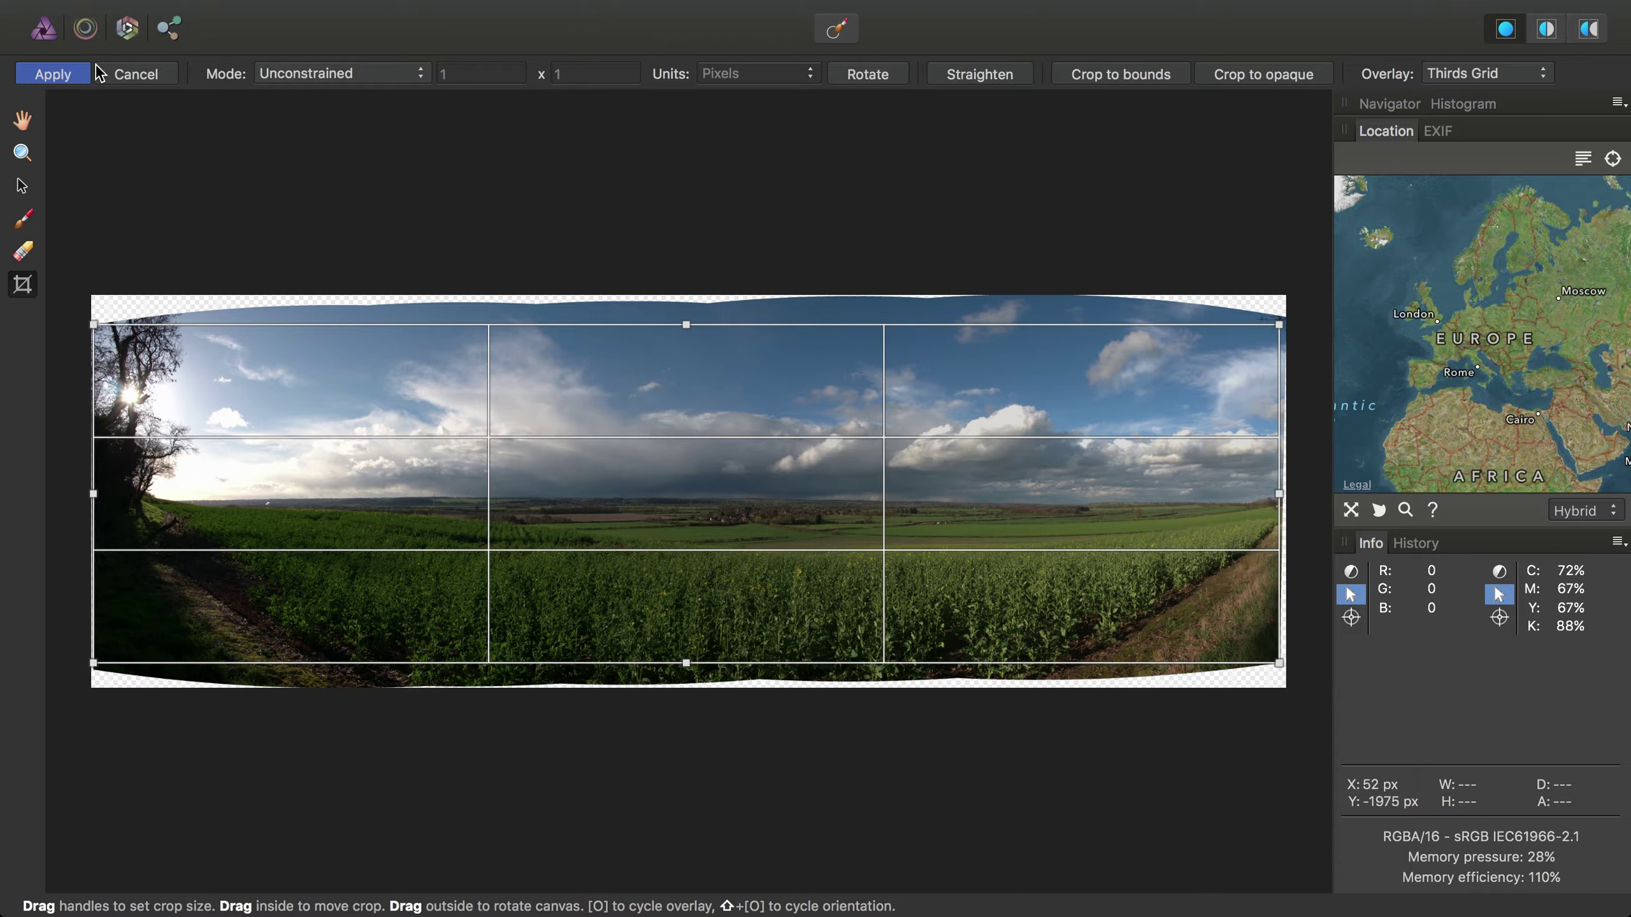
left_click(45, 73)
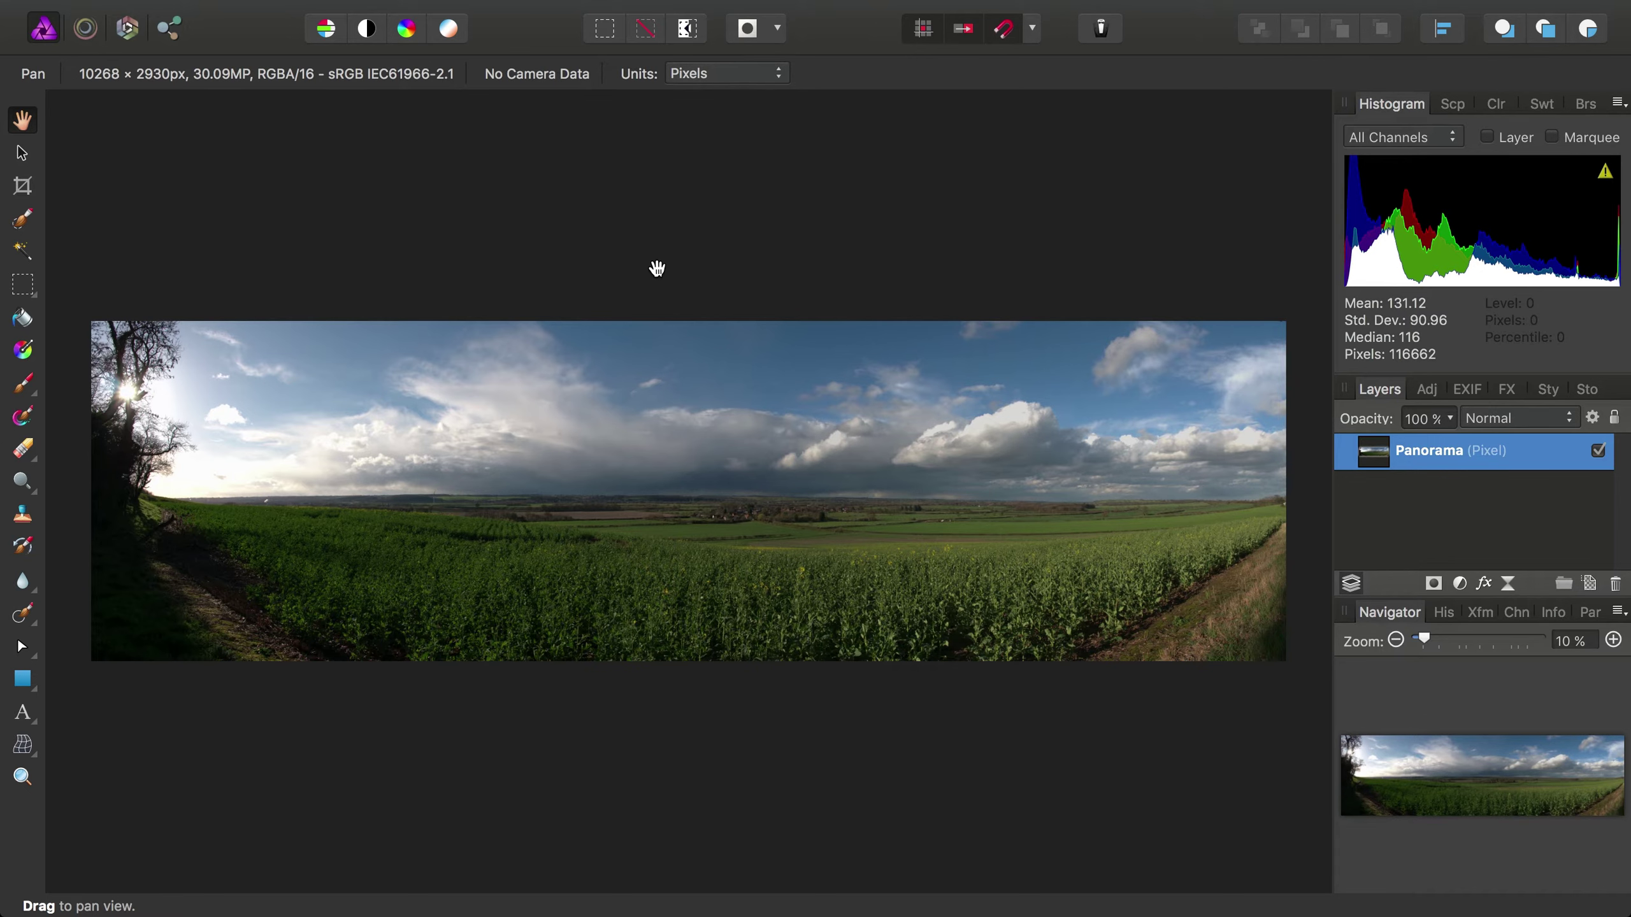
Step: Start a new panorama and add all images from the Shelford Mill folder, _1240032.RW2 to _1240038.RW2
left_click(210, 8)
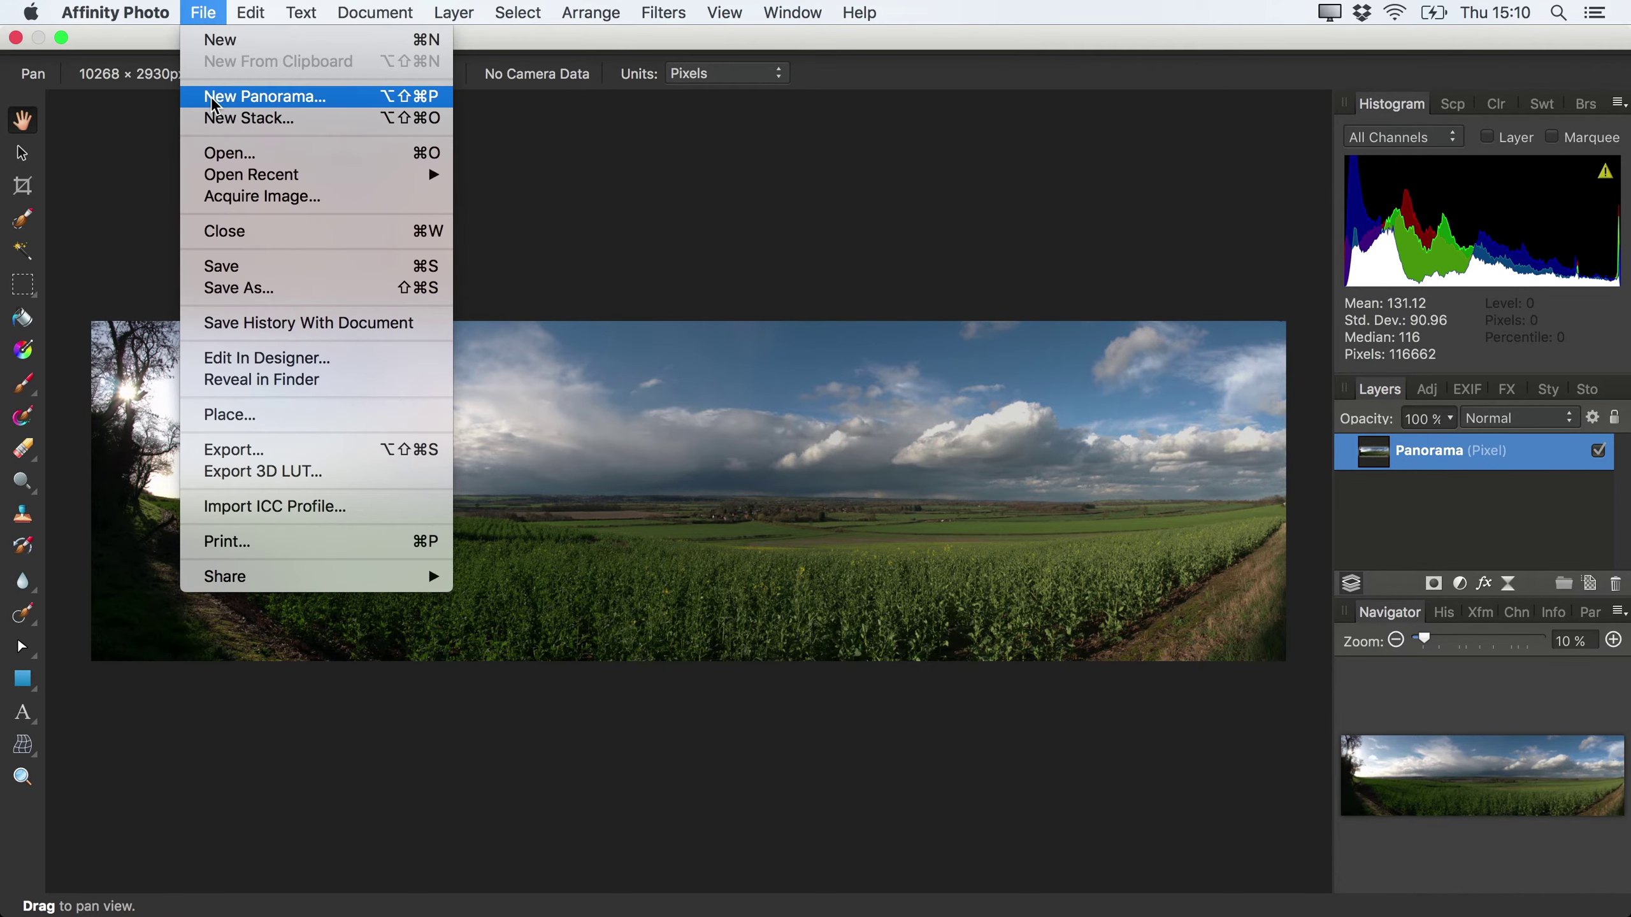
left_click(269, 97)
left_click(585, 561)
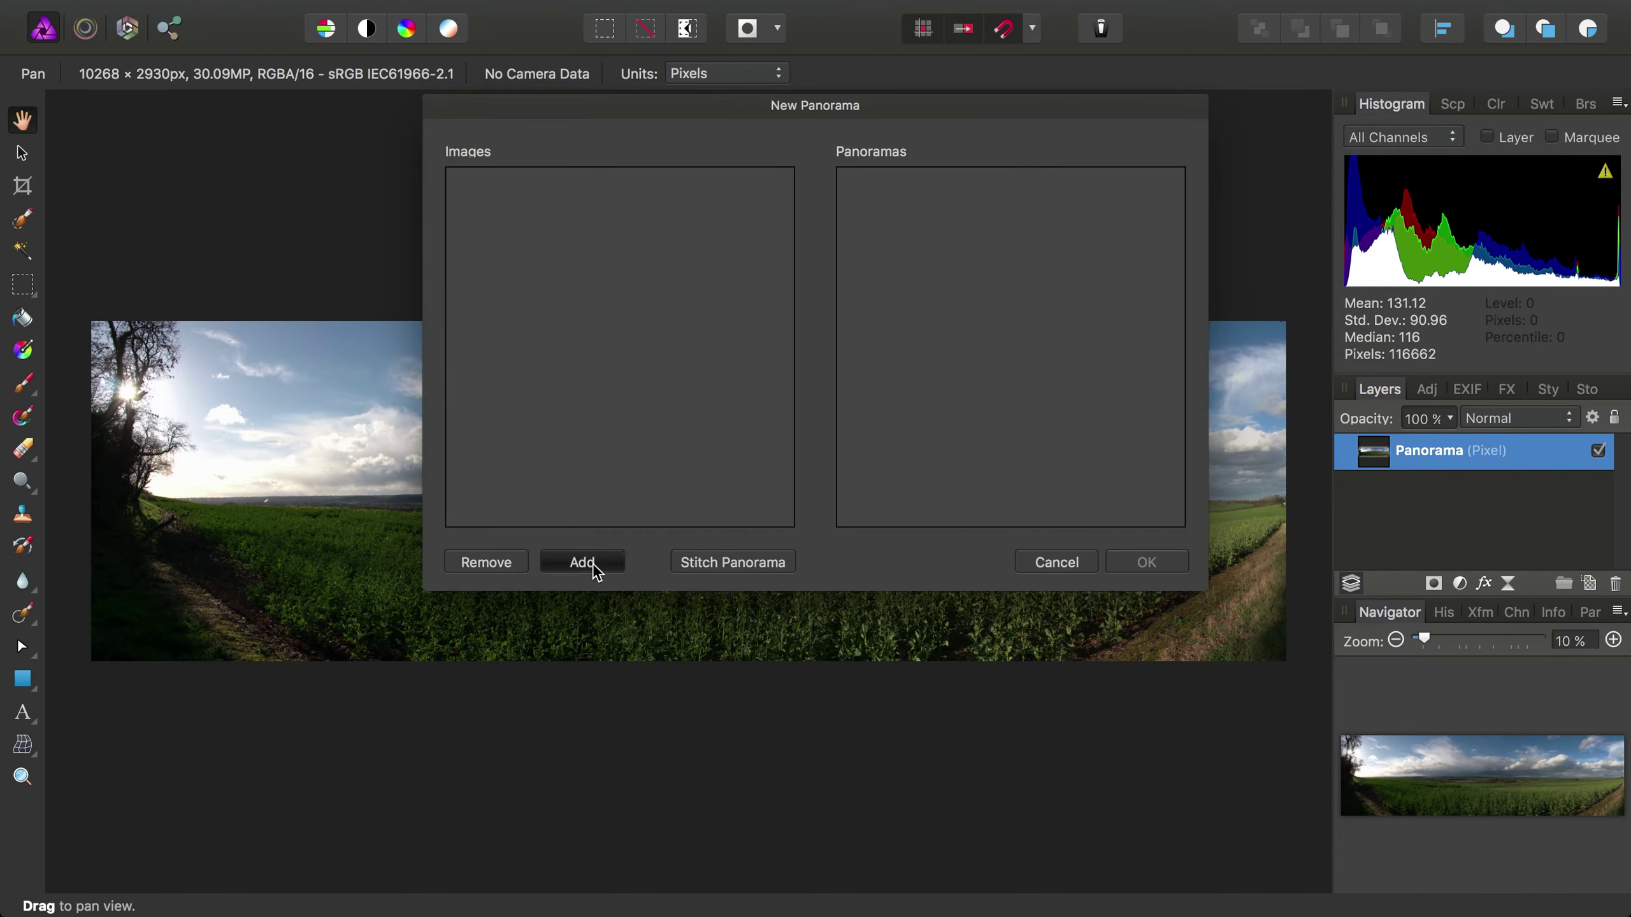
left_click(818, 118)
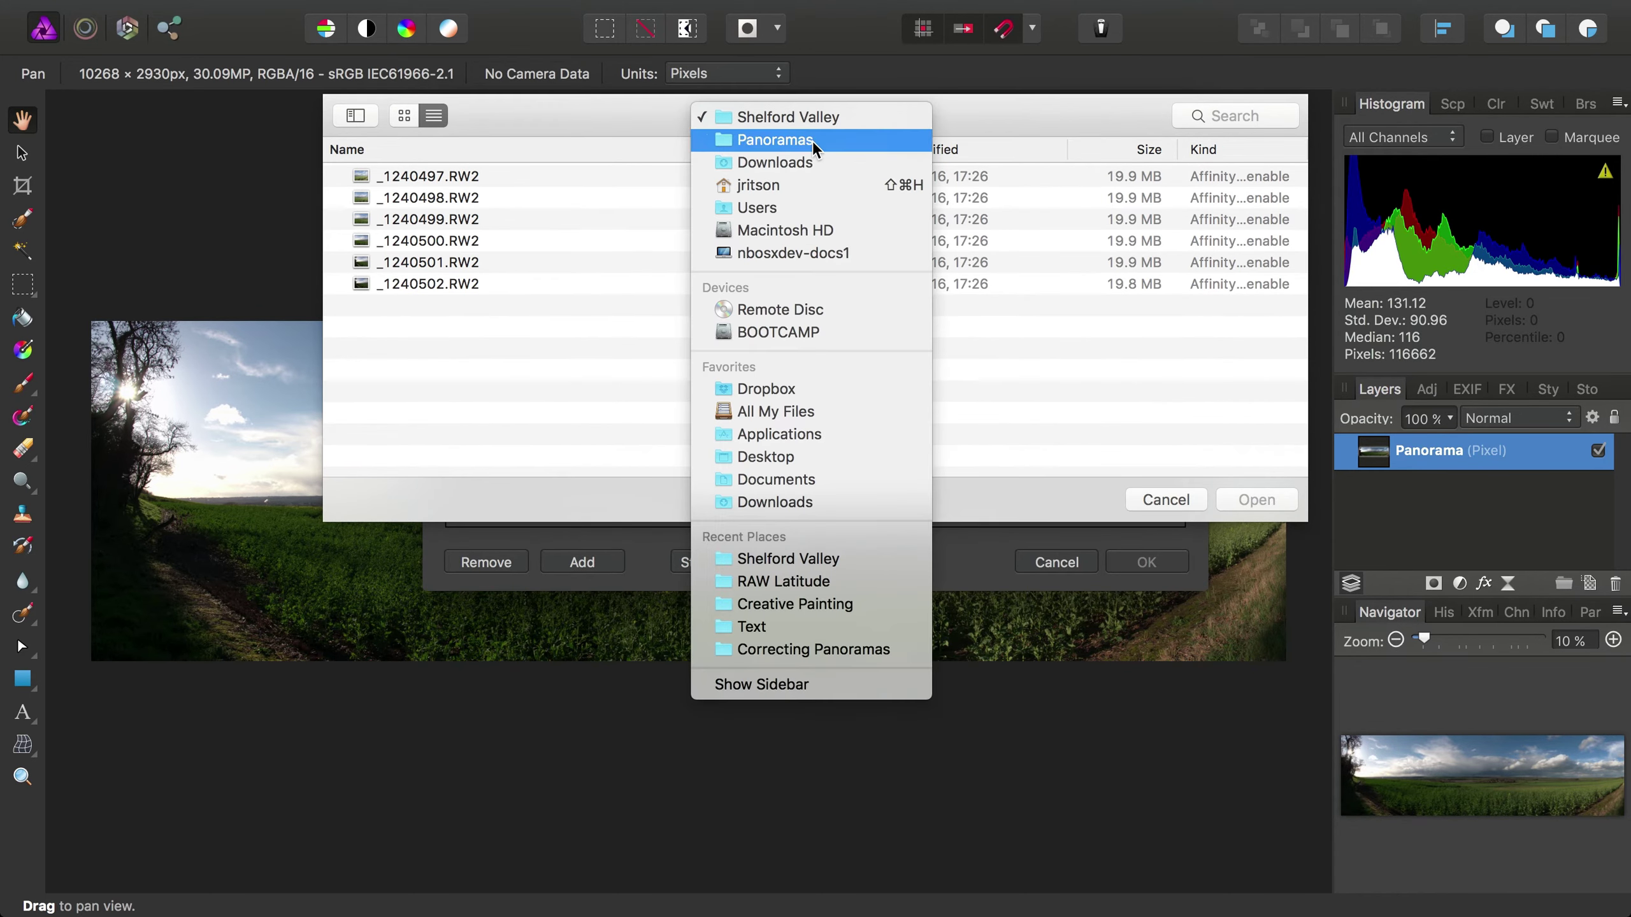
left_click(813, 142)
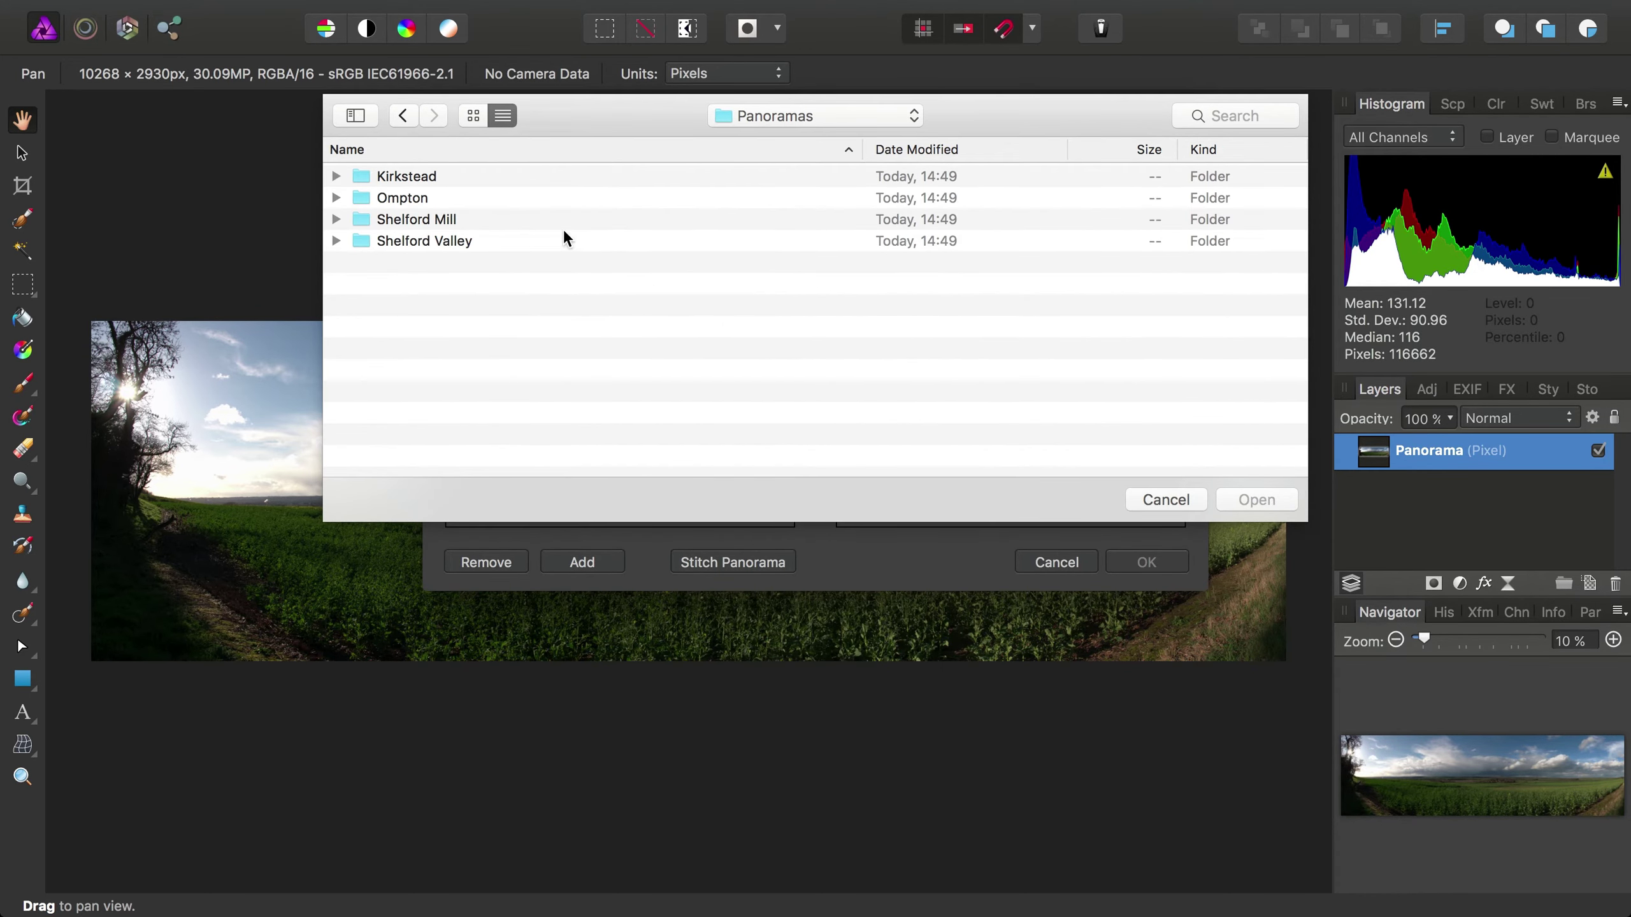
double_click(502, 219)
left_click_drag(521, 331, 354, 164)
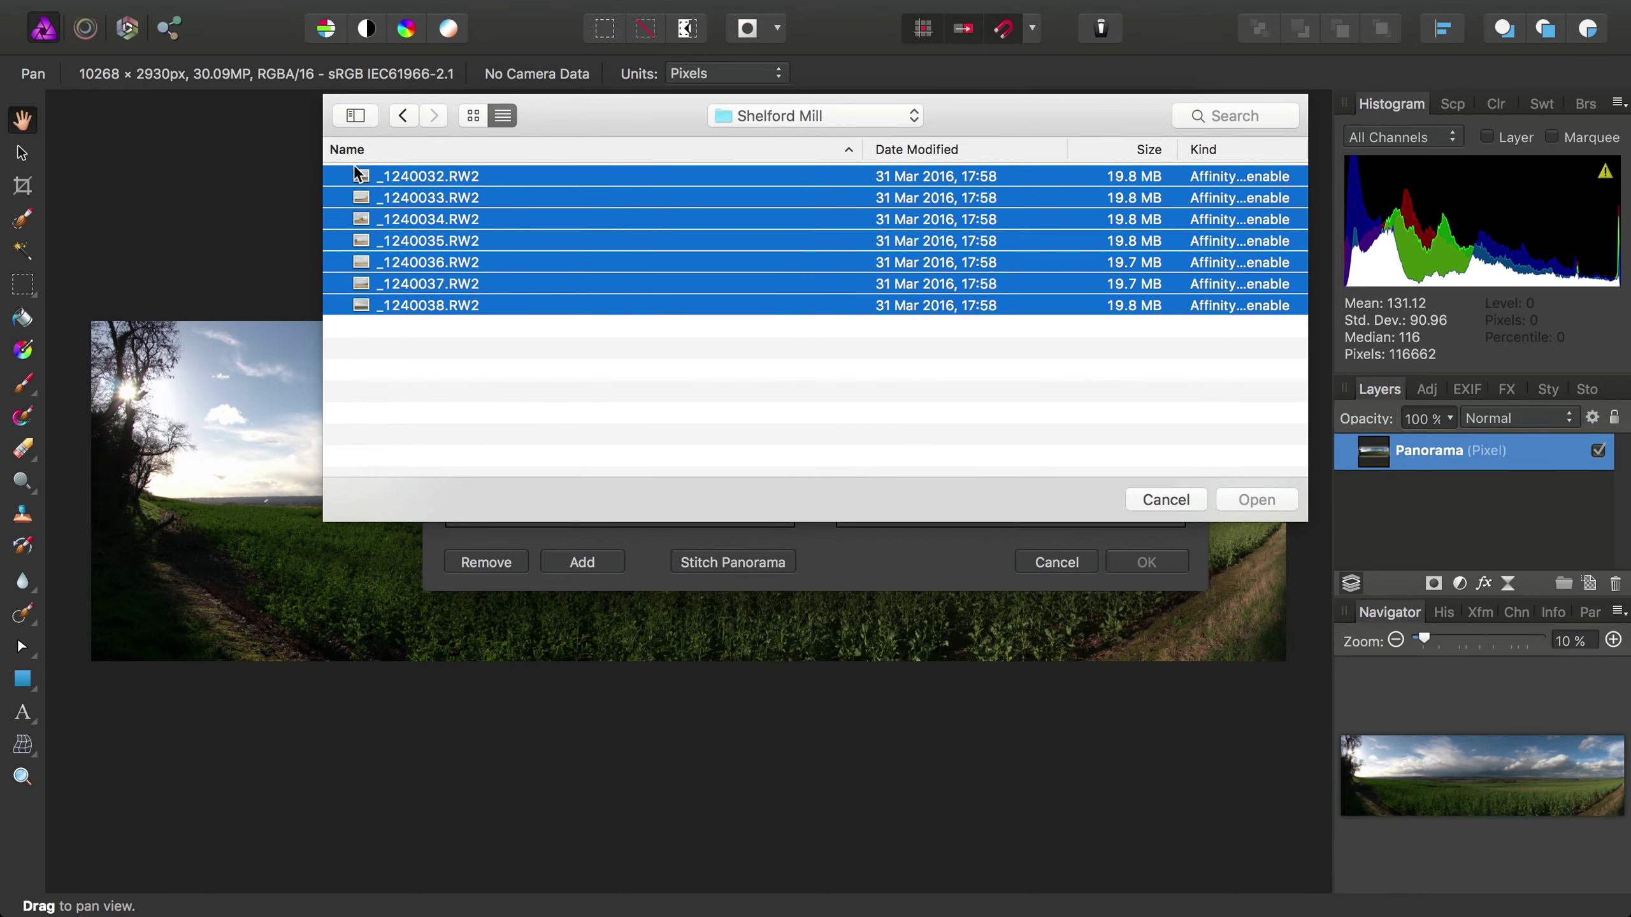
left_click(1248, 502)
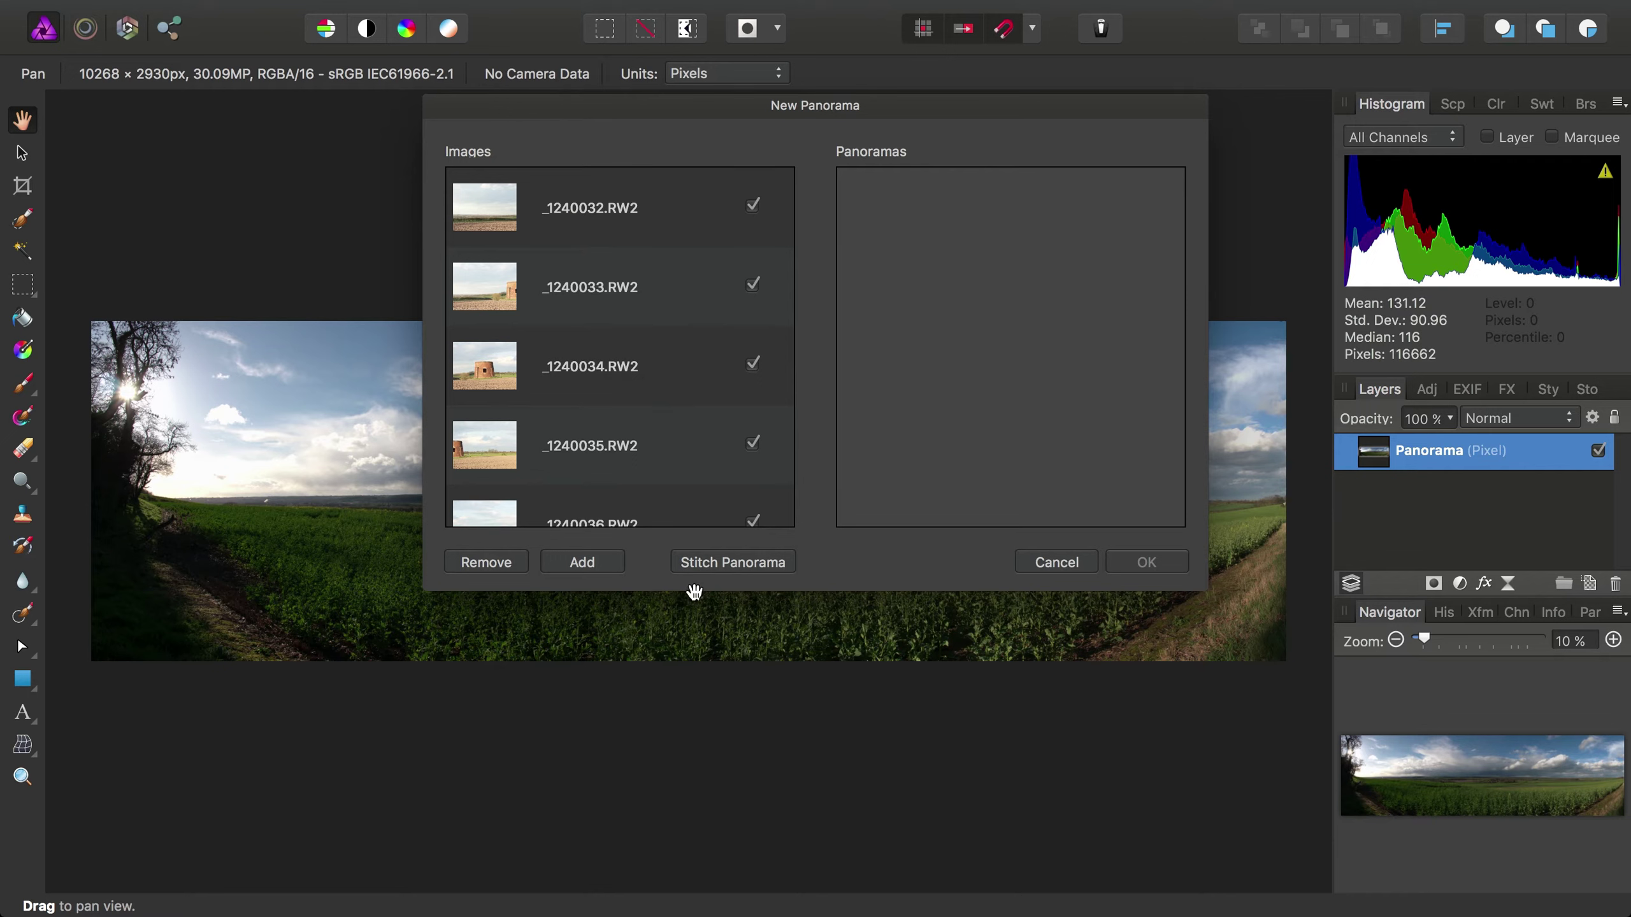
Step: Stitch the Shelford Mill images and crop the right end of the panorama to about 16342 × 3538 px
left_click(752, 561)
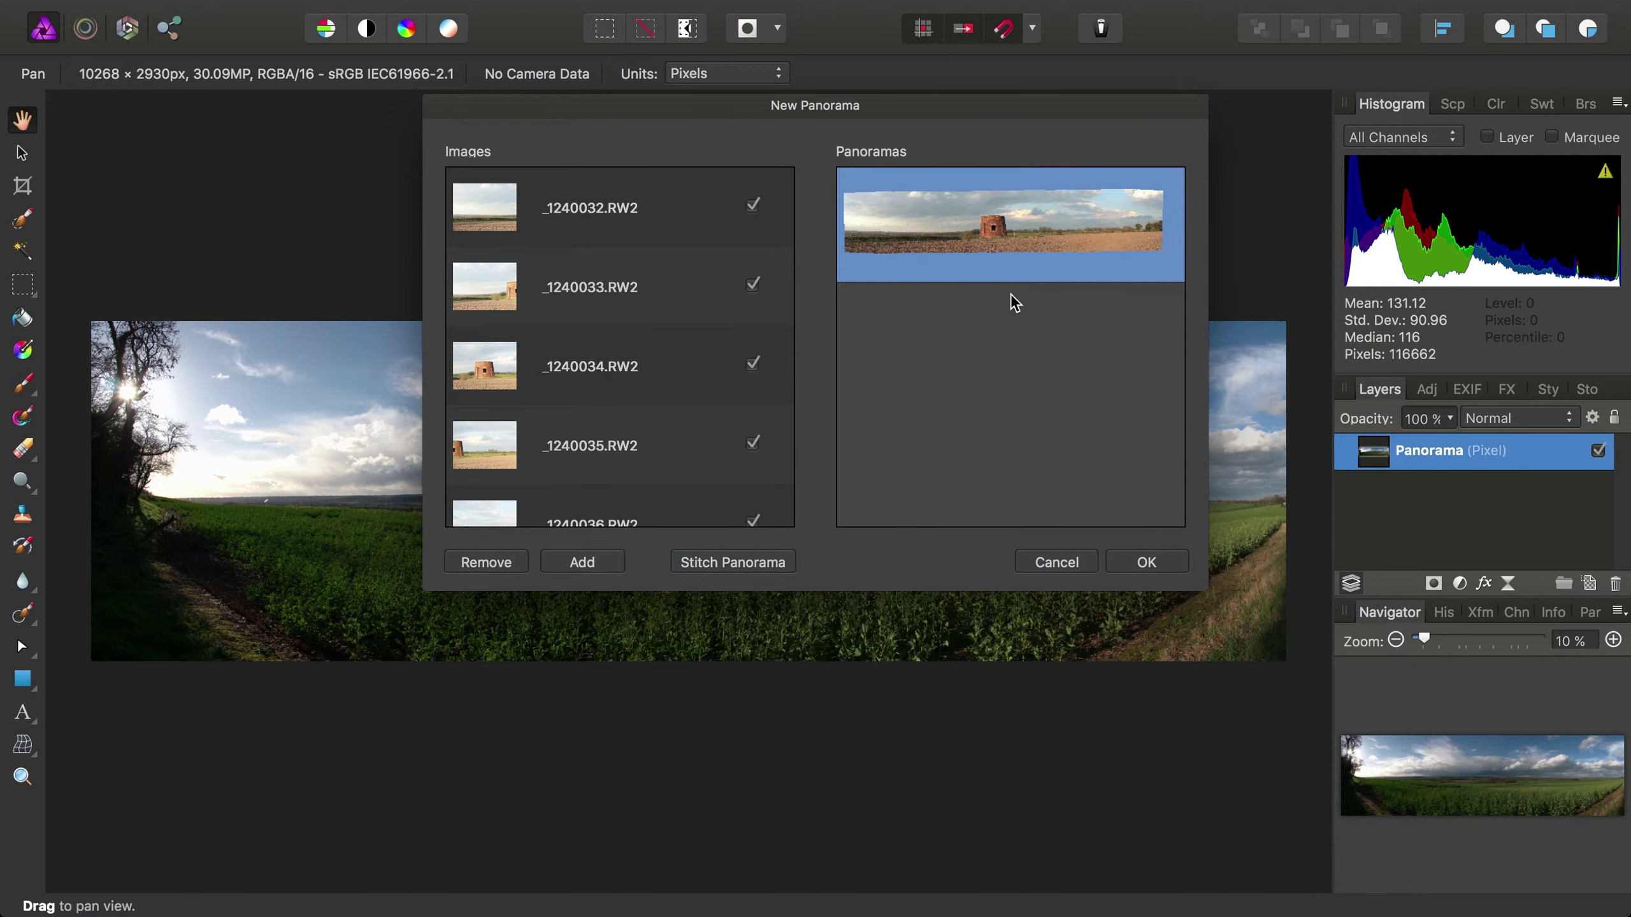
left_click(1175, 563)
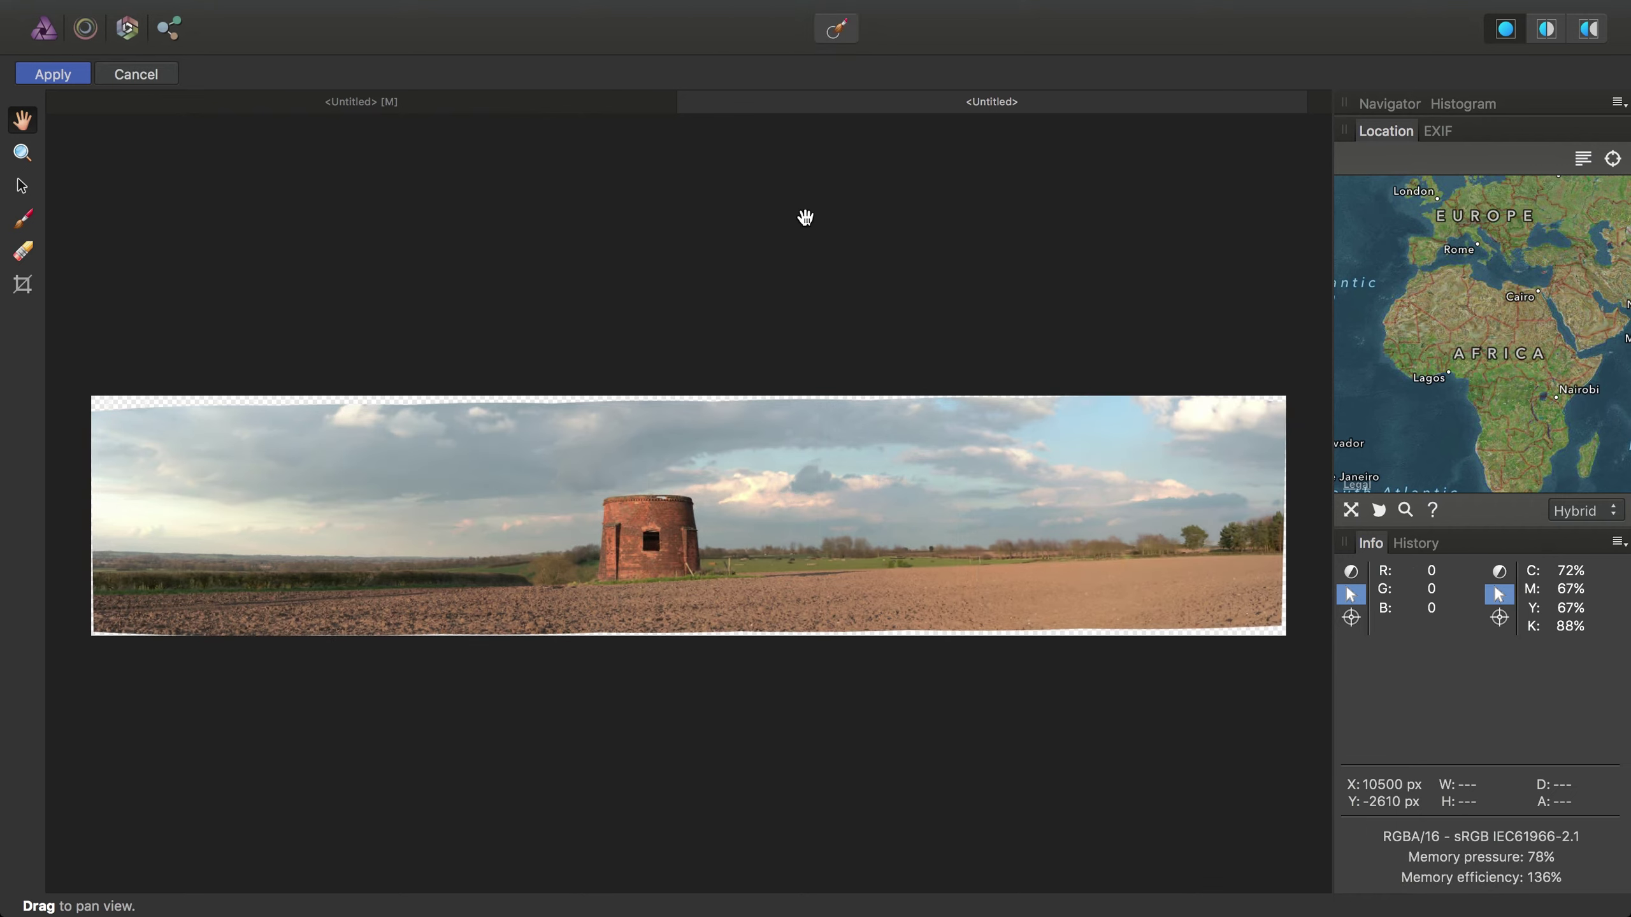
left_click(25, 286)
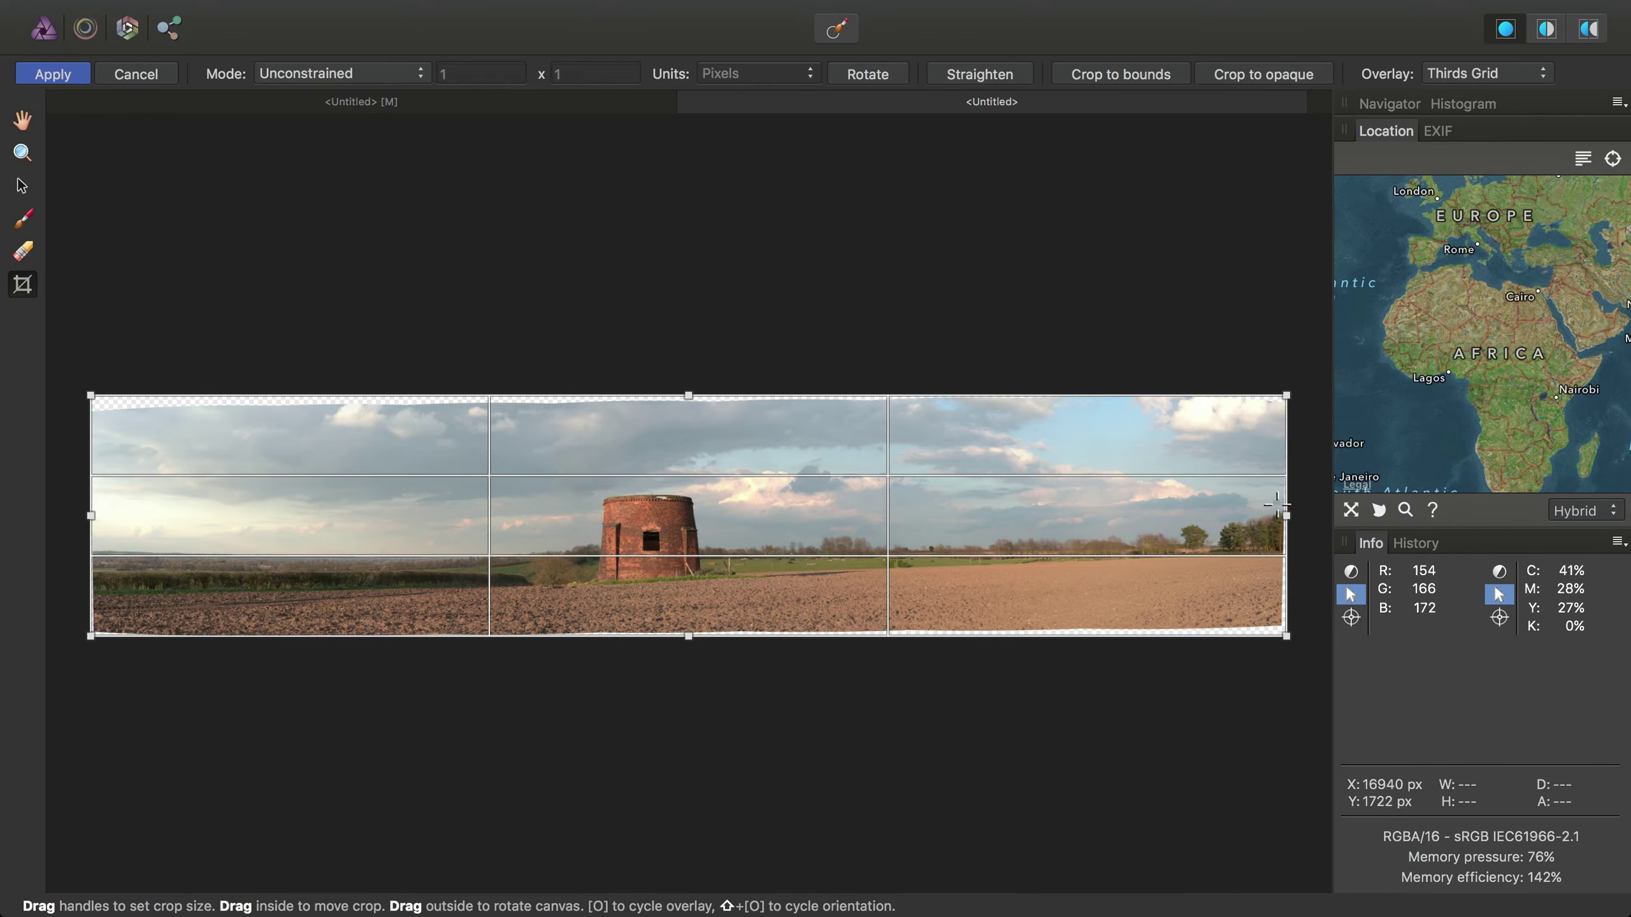
left_click_drag(1286, 515, 1202, 532)
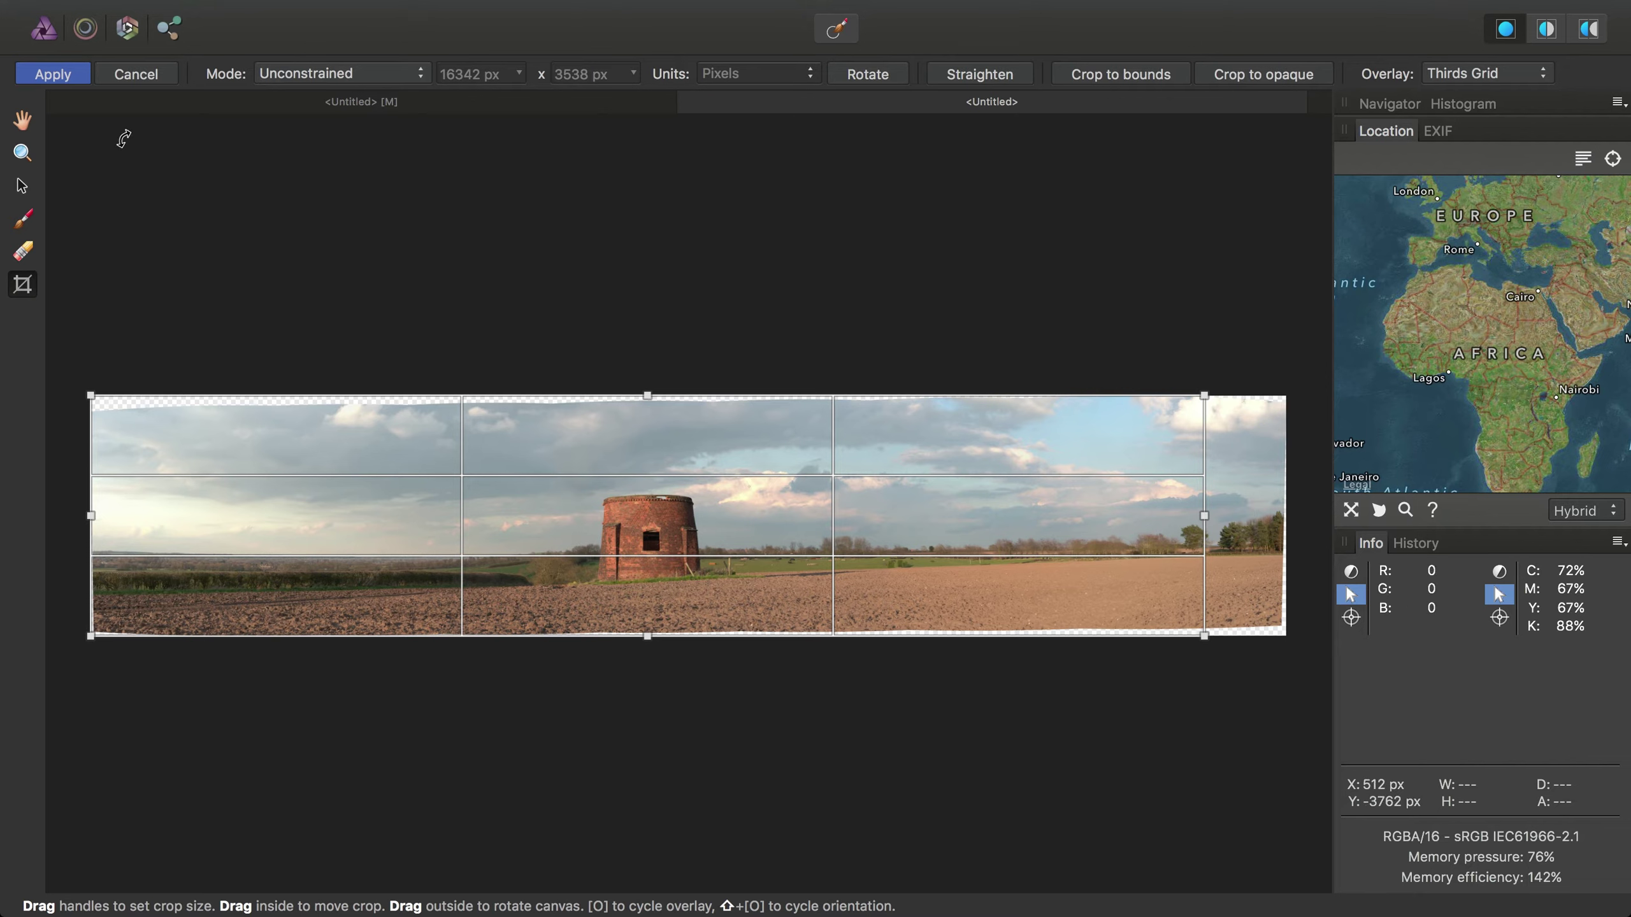
left_click(24, 124)
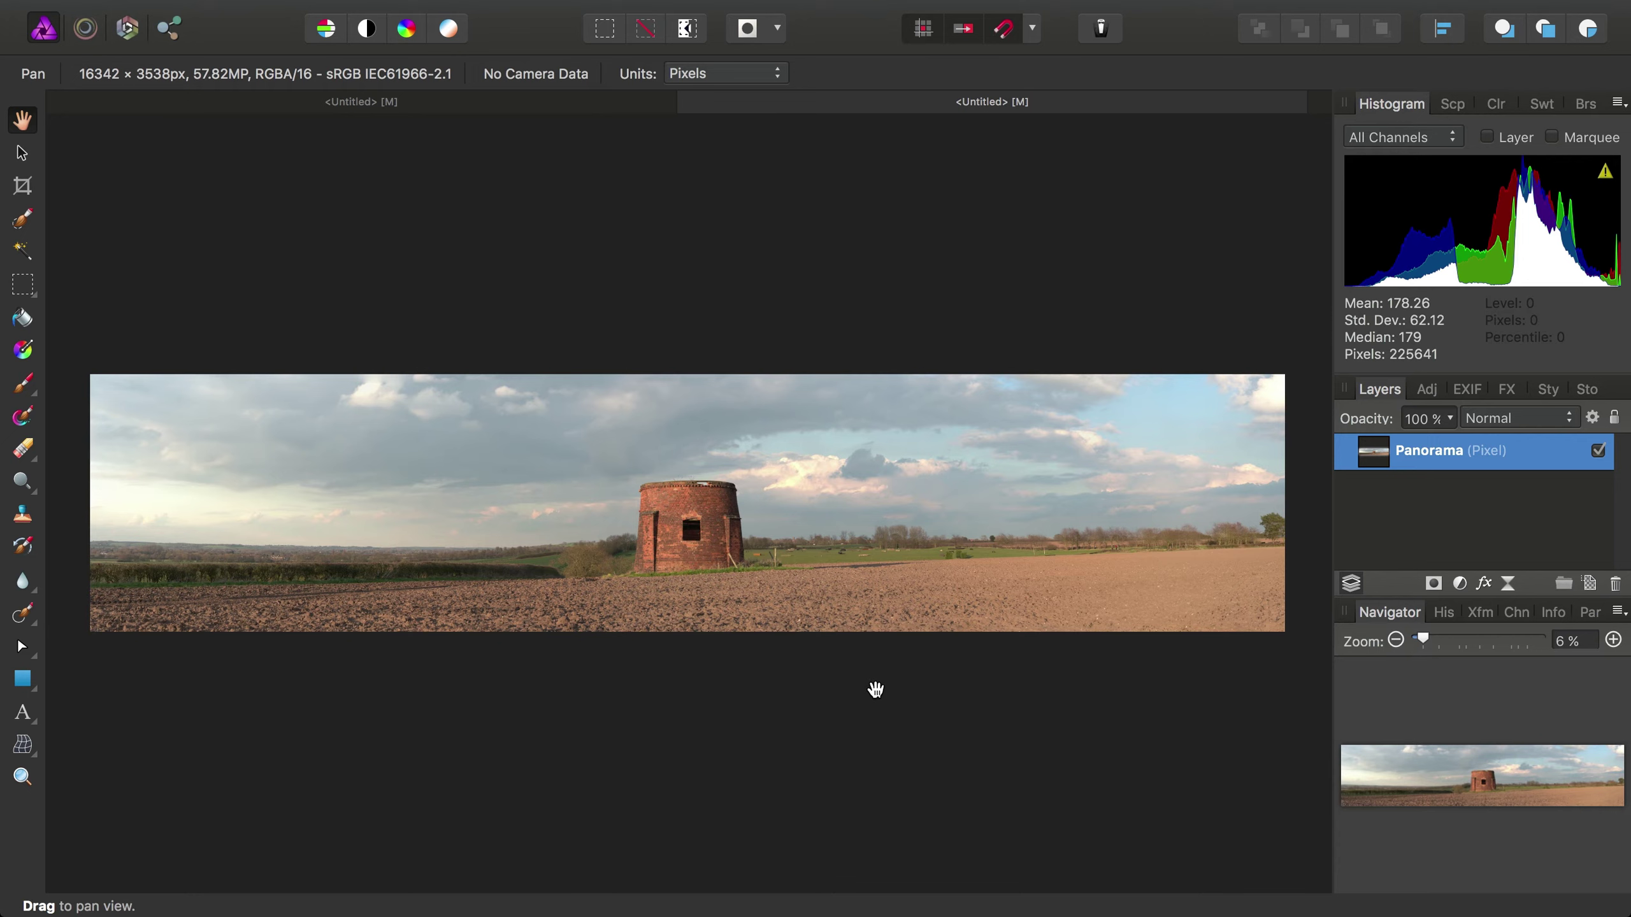
Step: Close both open panorama documents without saving them
key("super+w")
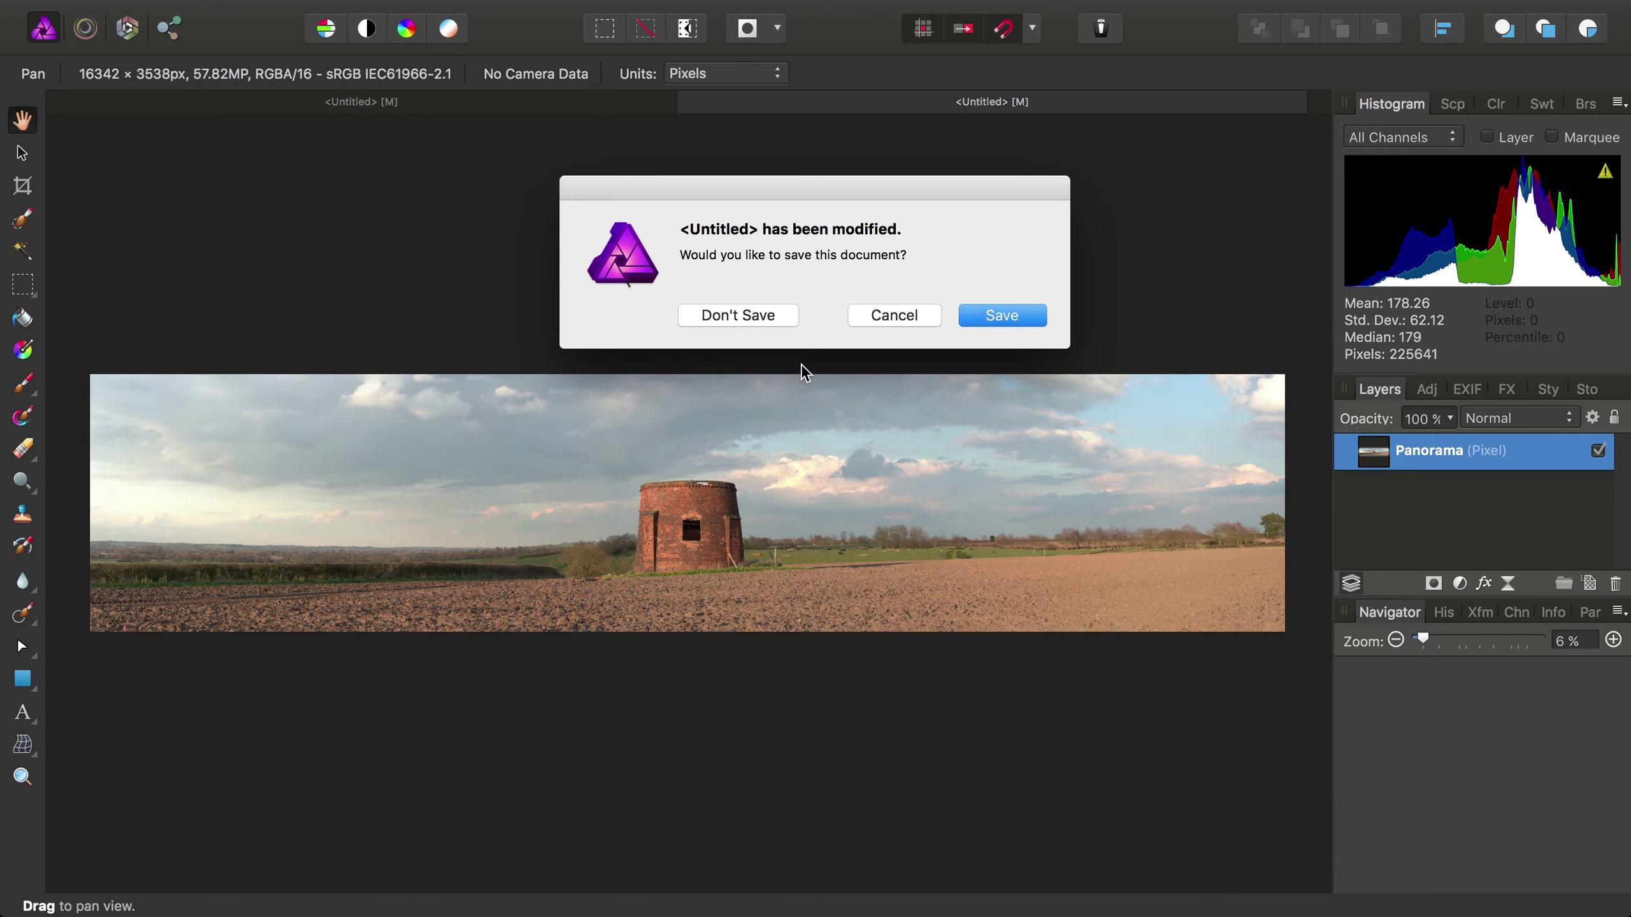
left_click(784, 319)
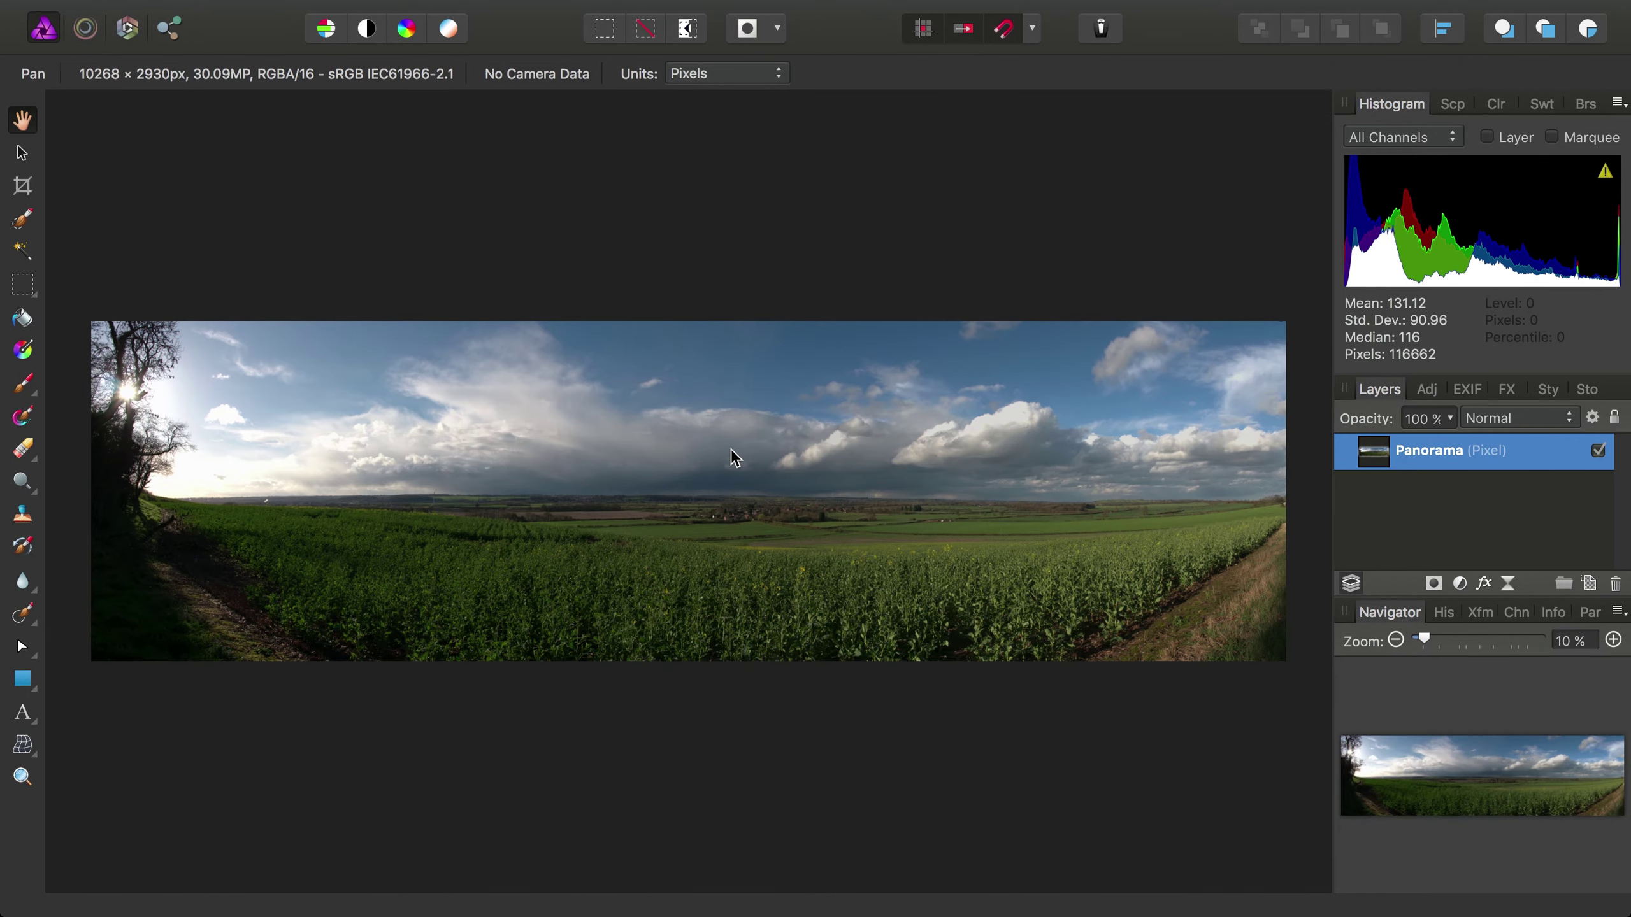
key("super+w")
left_click(777, 313)
Step: Start a new panorama and add all images from the Kirkstead folder, _1230369.RW2 to _1230374.RW2
left_click(200, 7)
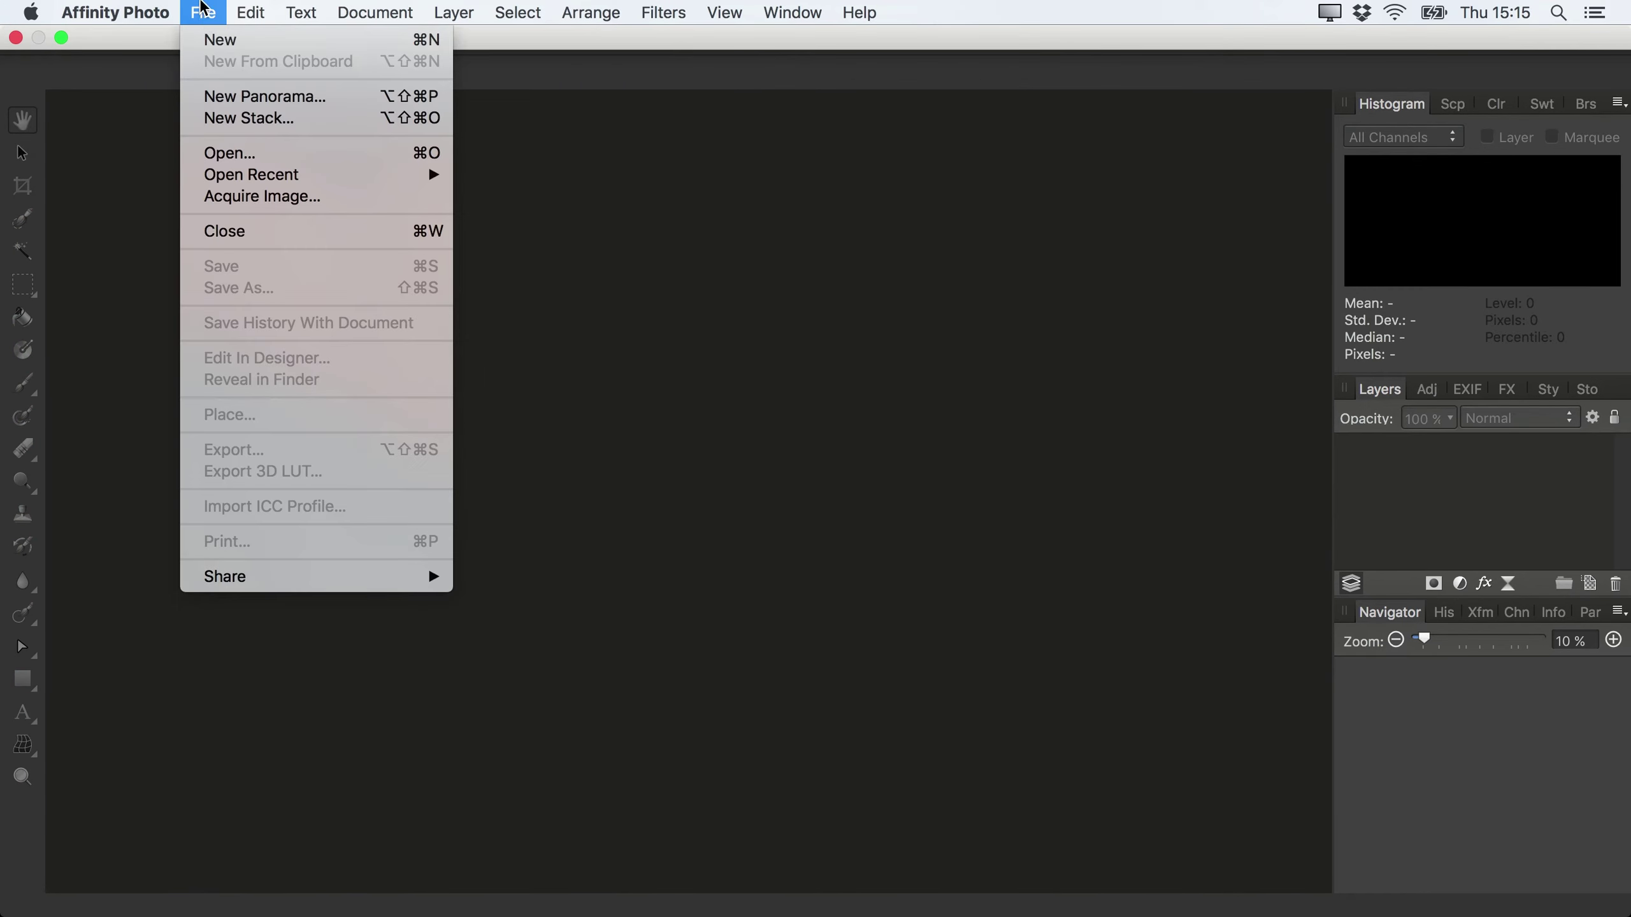
left_click(228, 99)
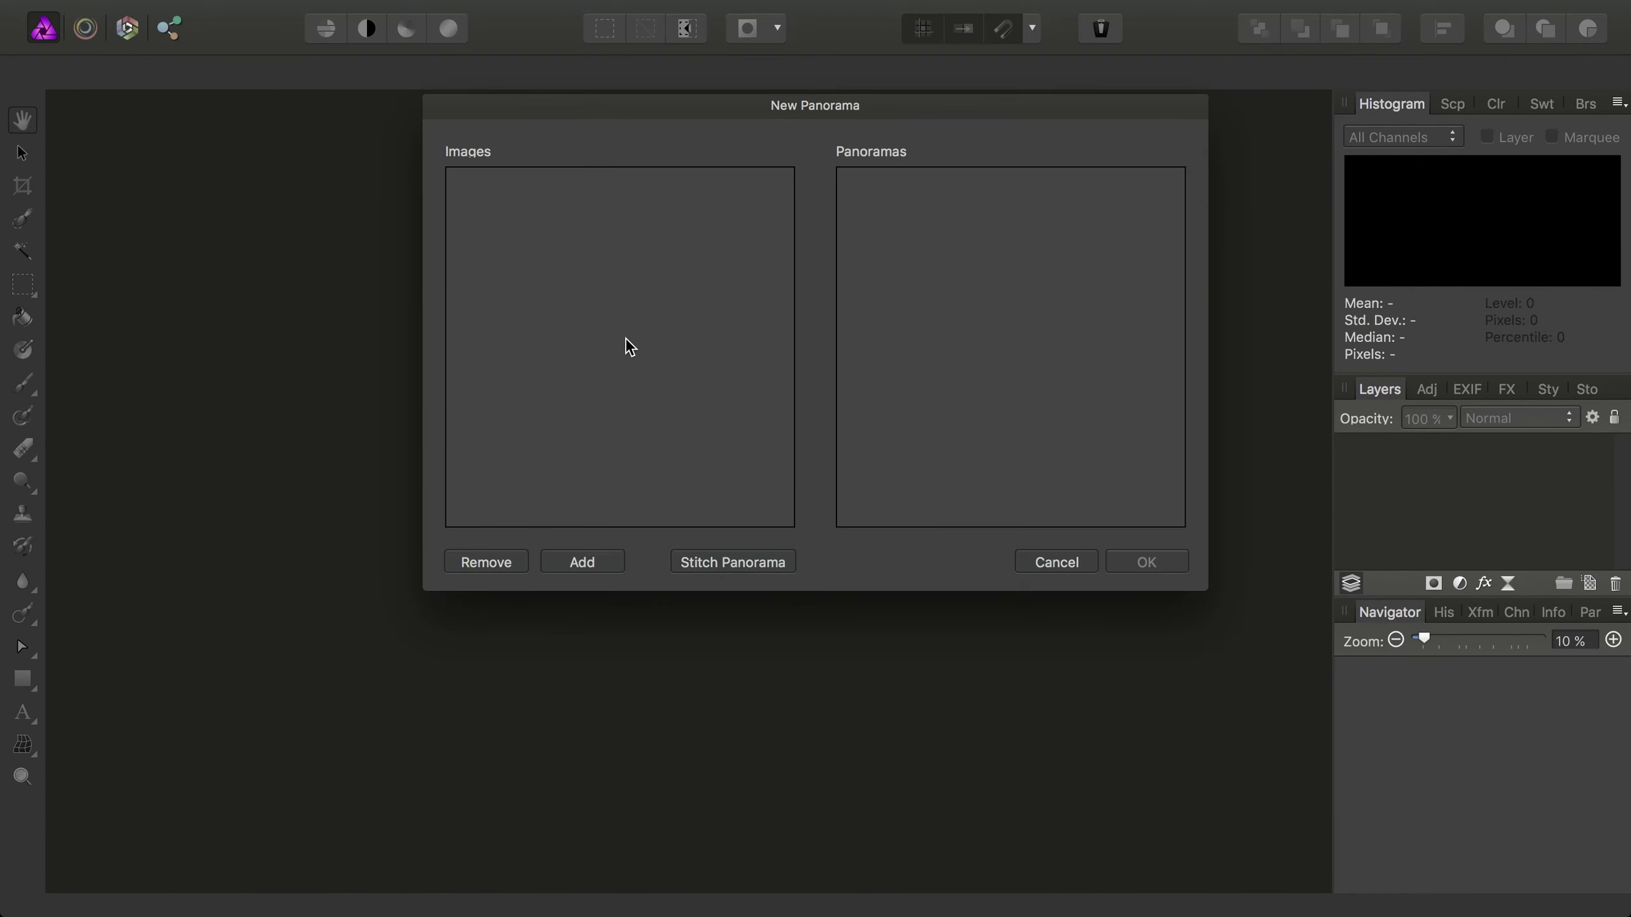
left_click(565, 564)
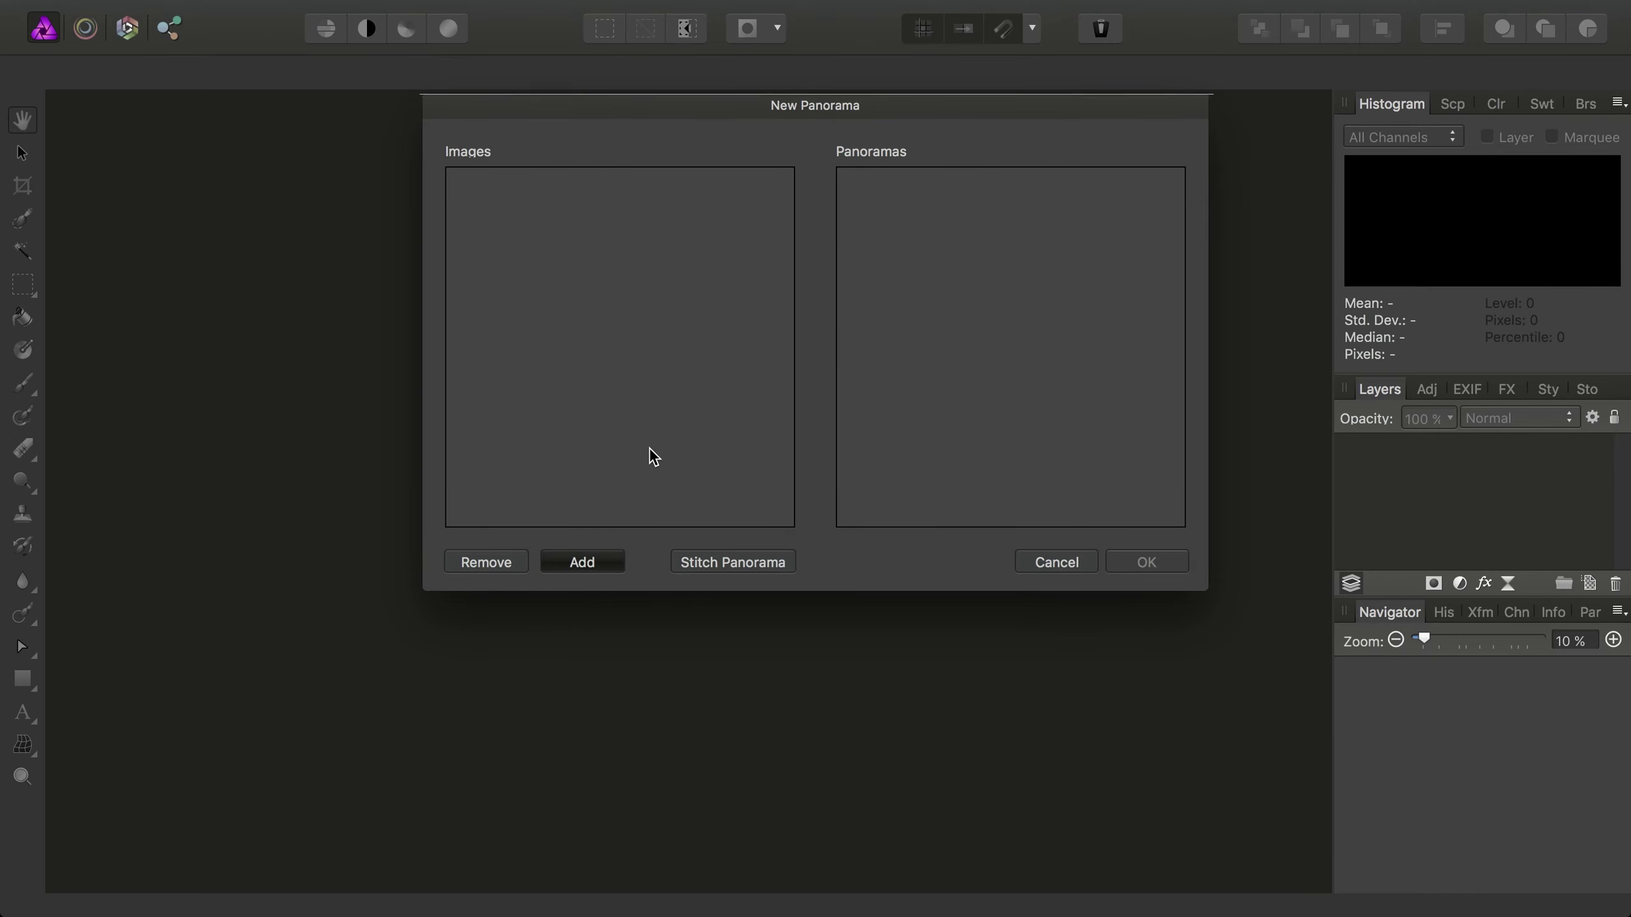
left_click(840, 110)
left_click(822, 132)
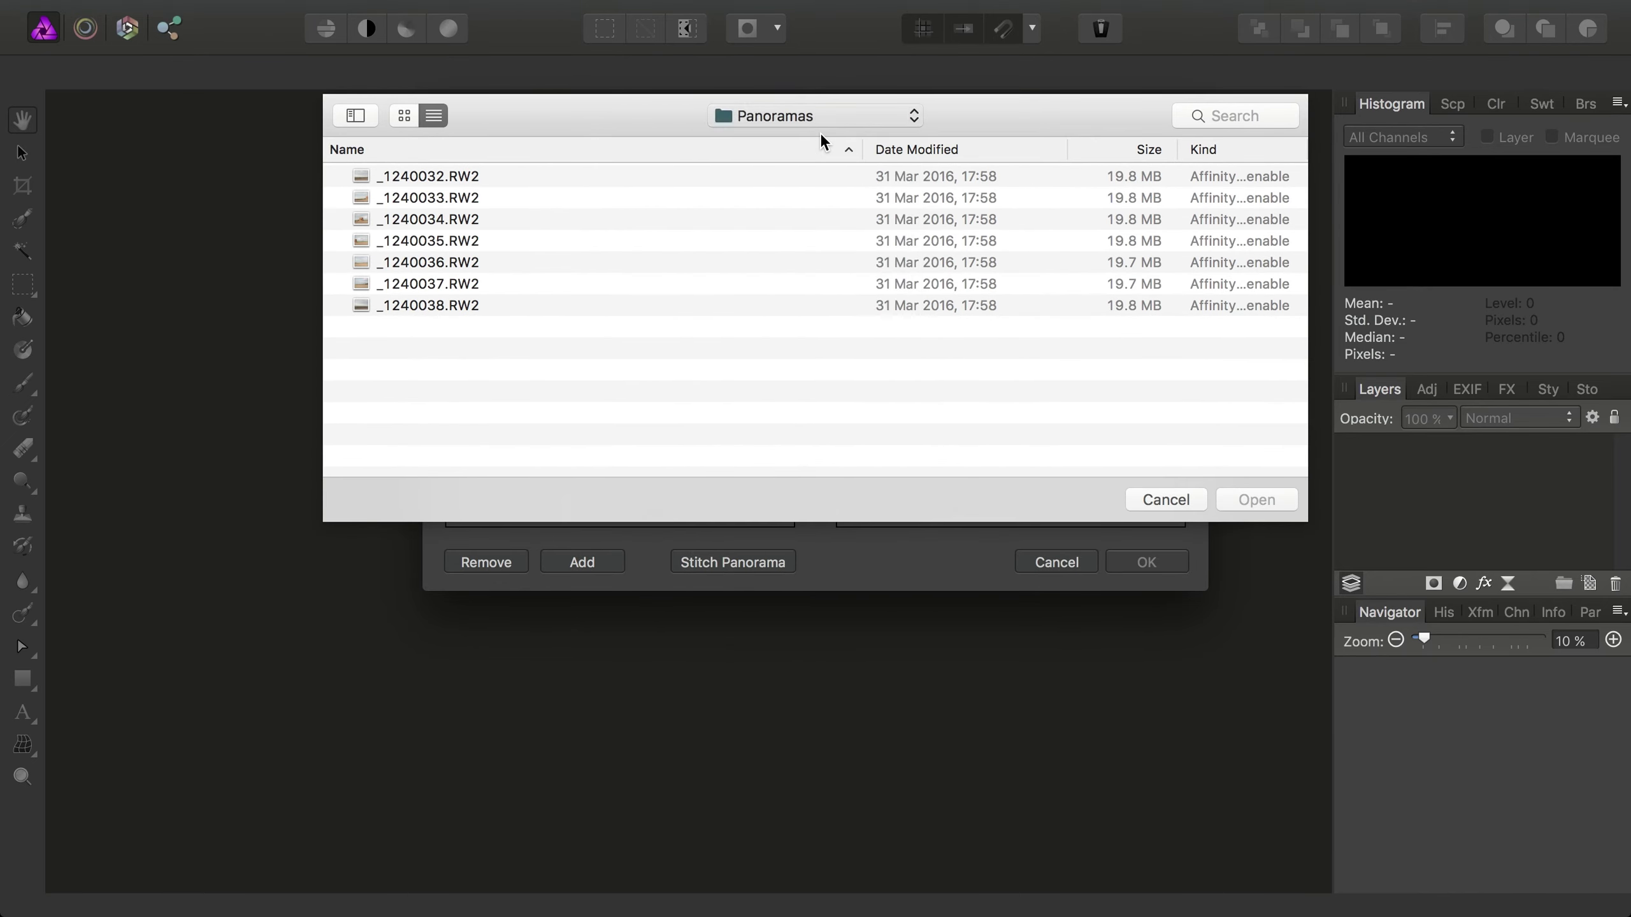
double_click(463, 176)
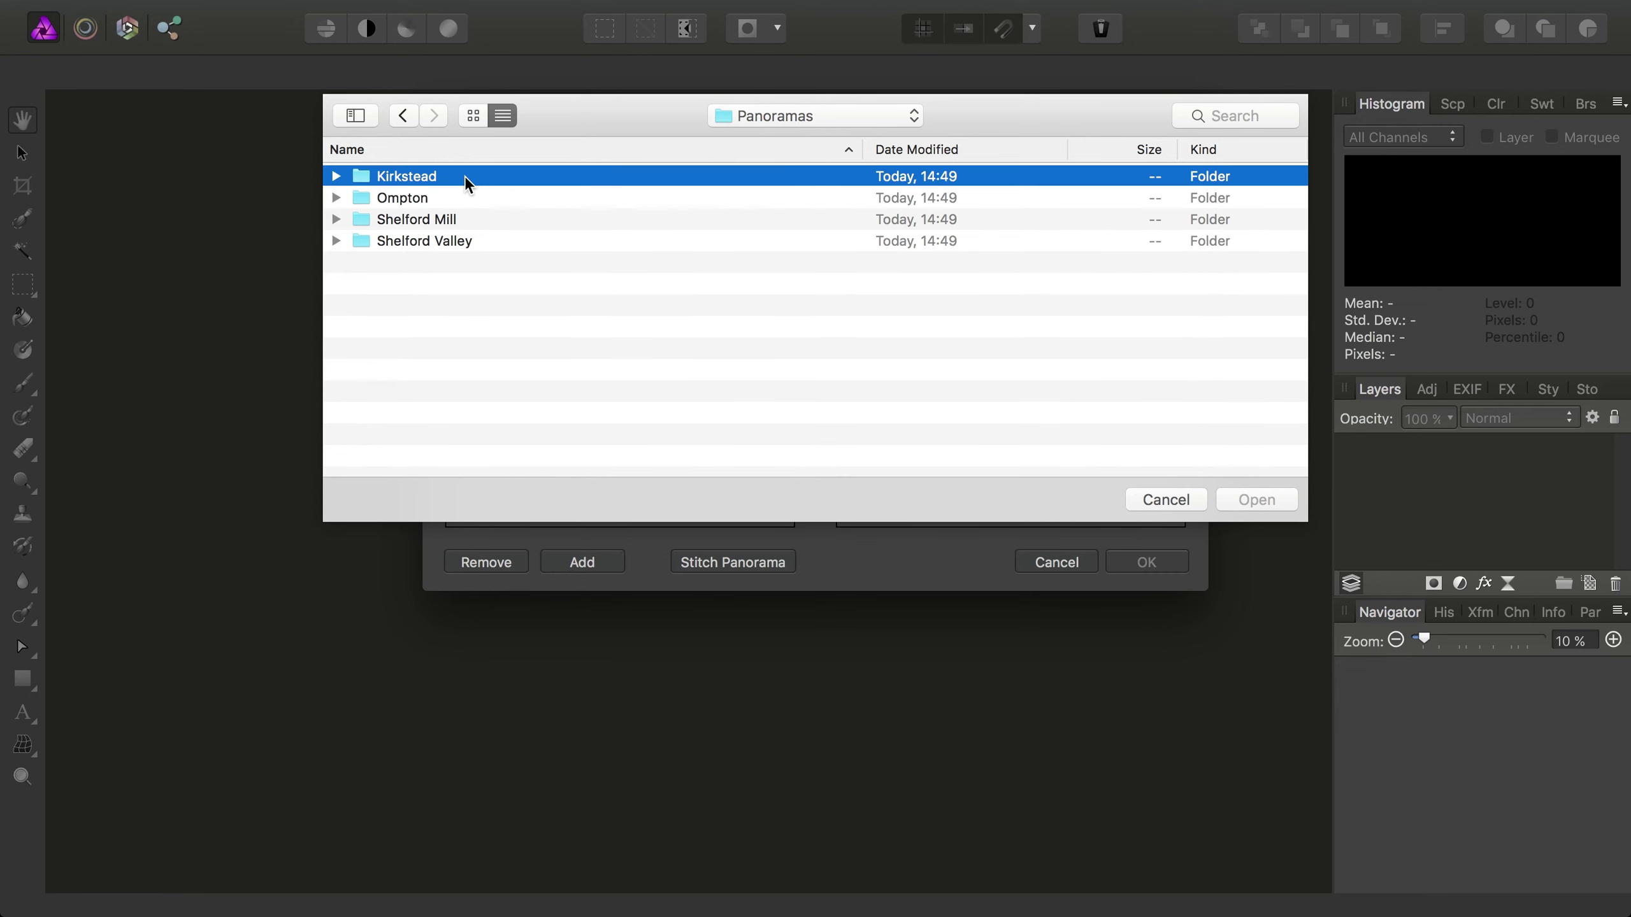
left_click_drag(543, 318, 445, 193)
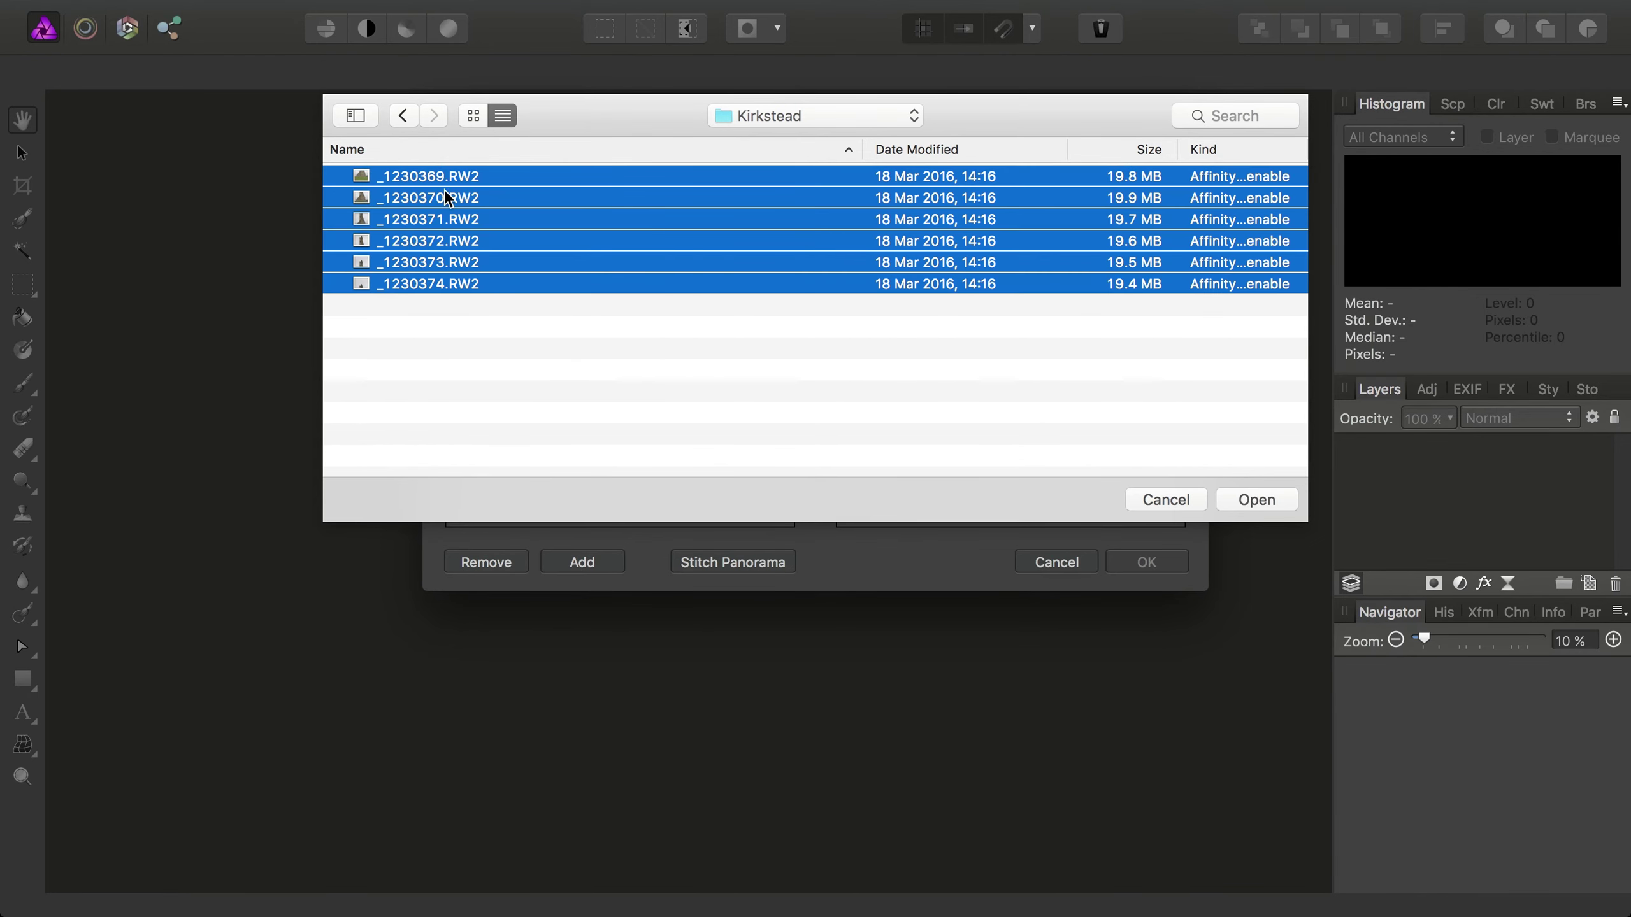
left_click(1250, 499)
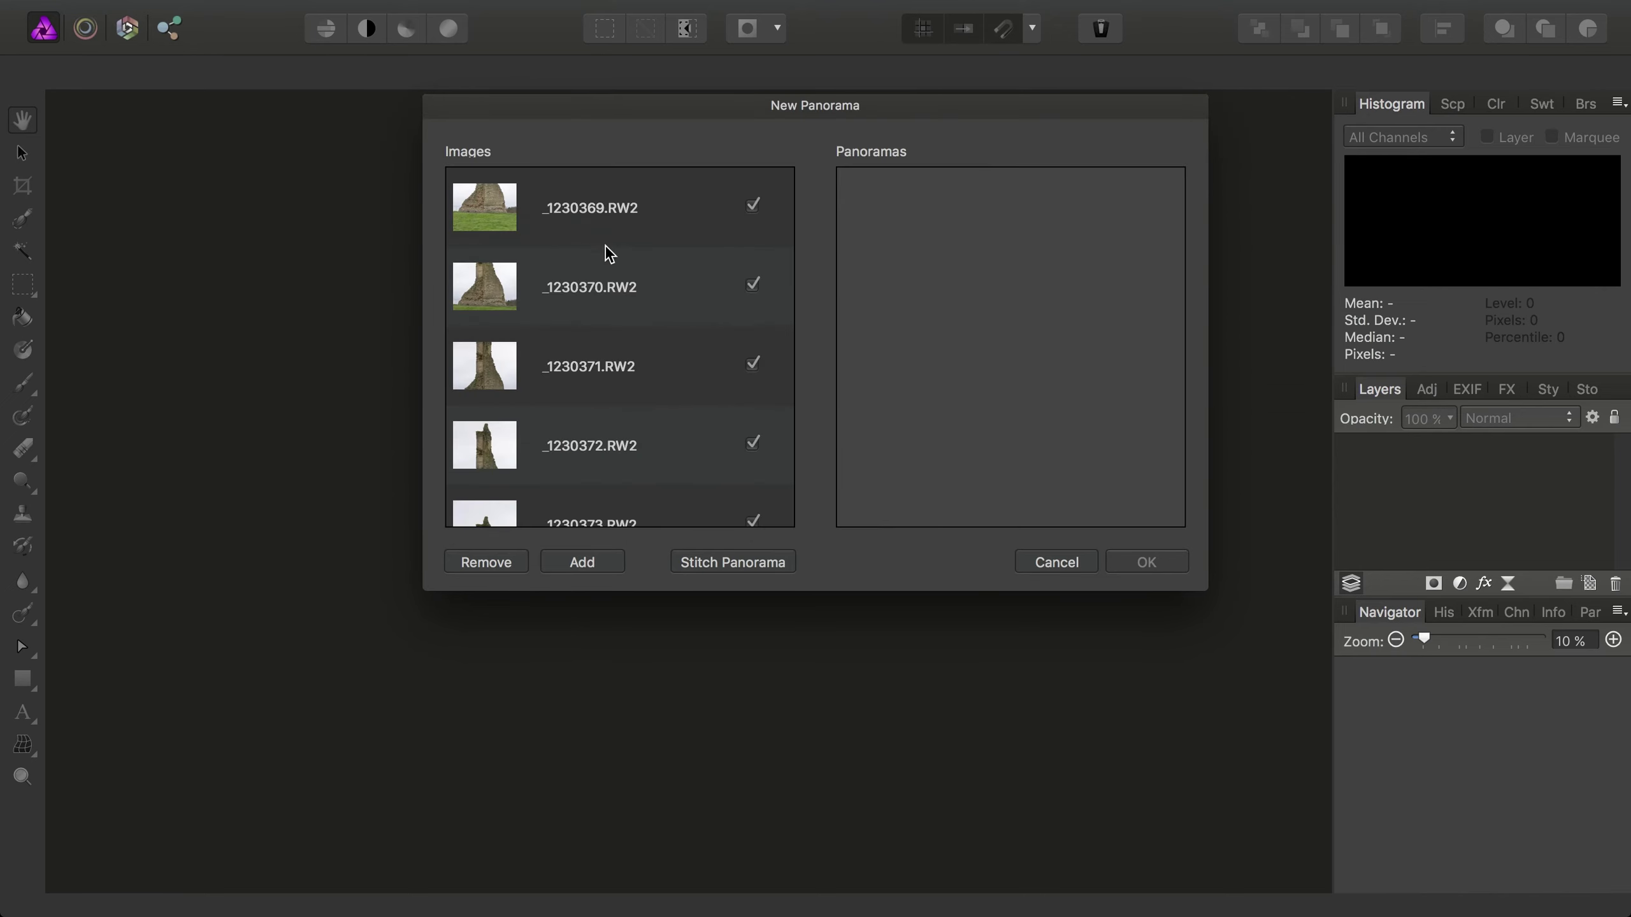
Step: Review the listed Kirkstead images and add all images from the Ompton folder, _1240542.RW2 to _1240554.RW2
scroll(583, 426, "down", 3)
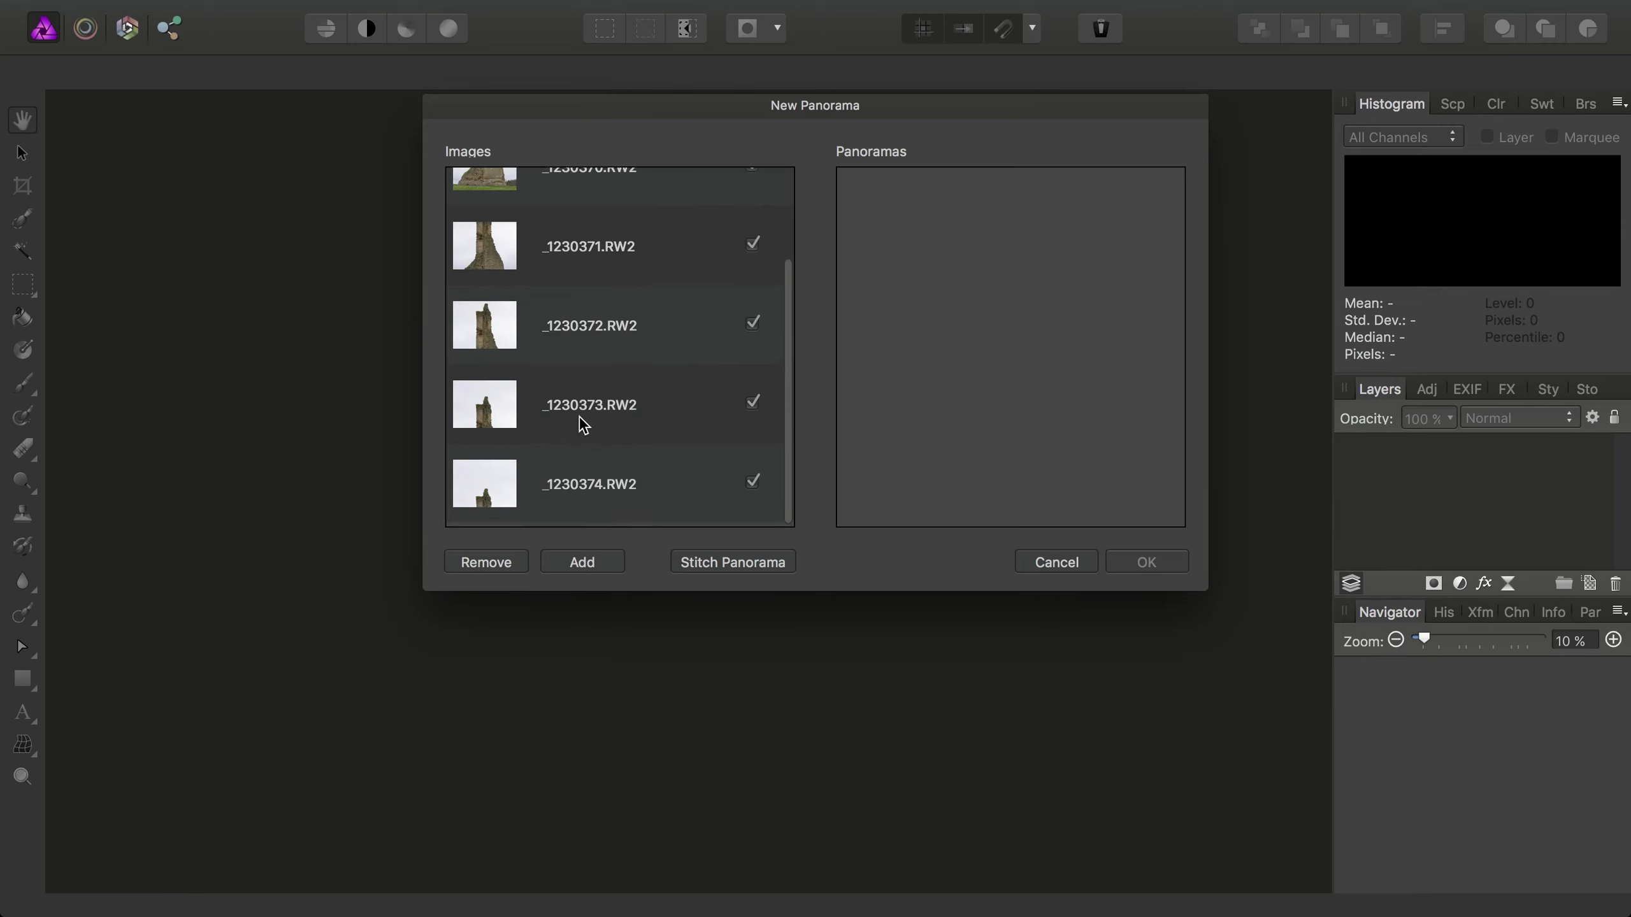
scroll(583, 426, "up", 3)
scroll(583, 425, "down", 3)
scroll(583, 425, "up", 3)
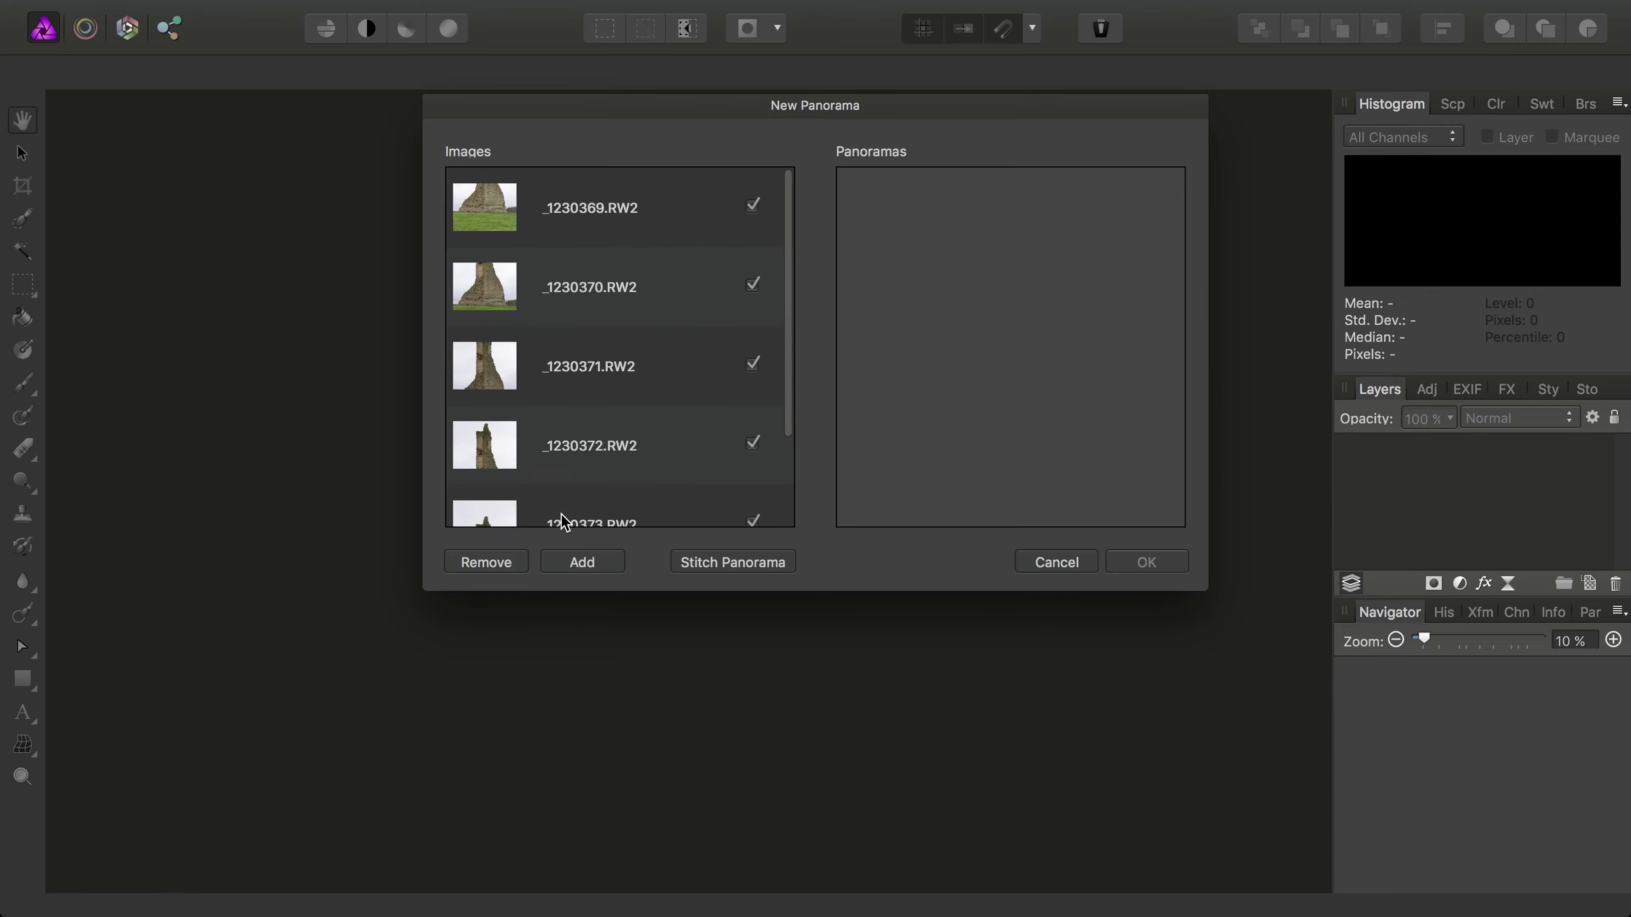
left_click(577, 562)
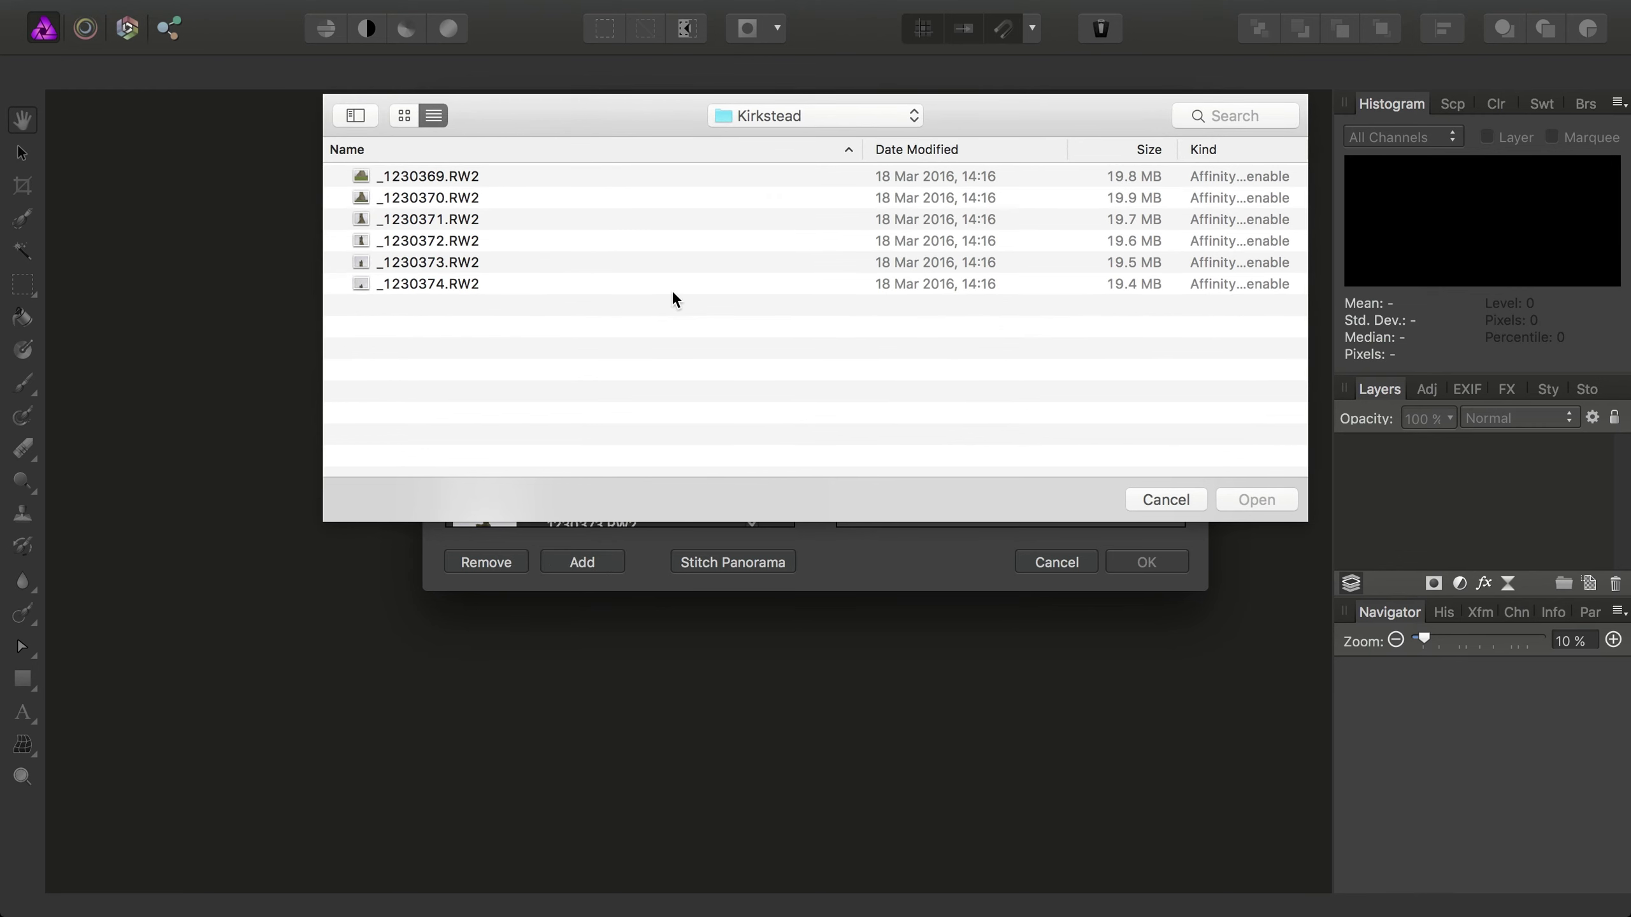
left_click(811, 122)
left_click(804, 137)
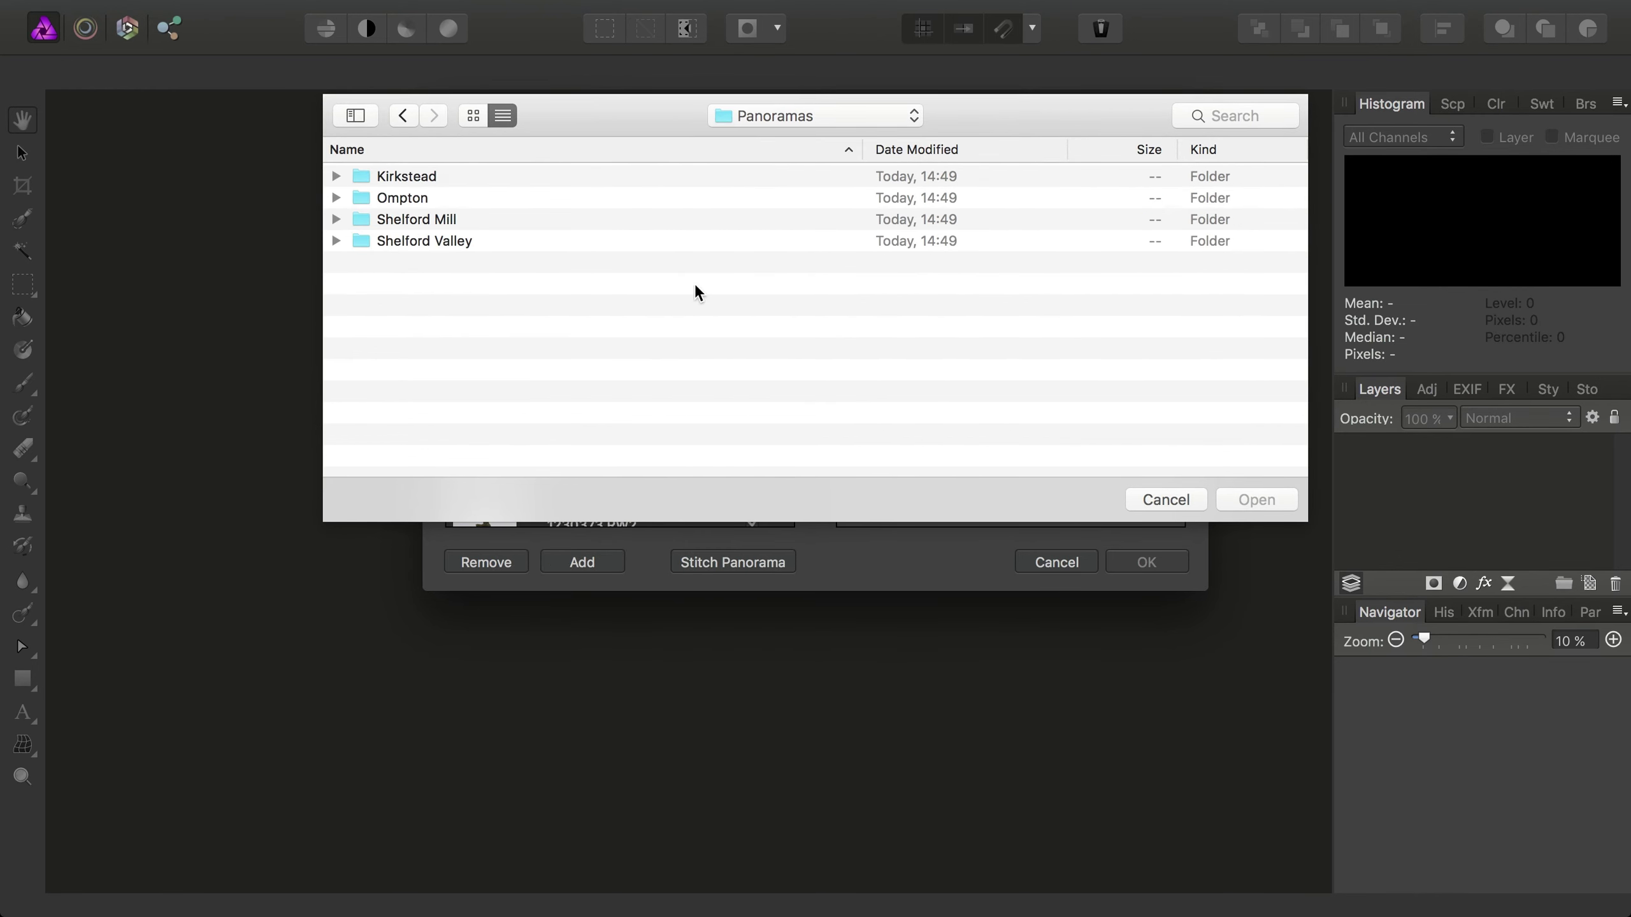
double_click(419, 197)
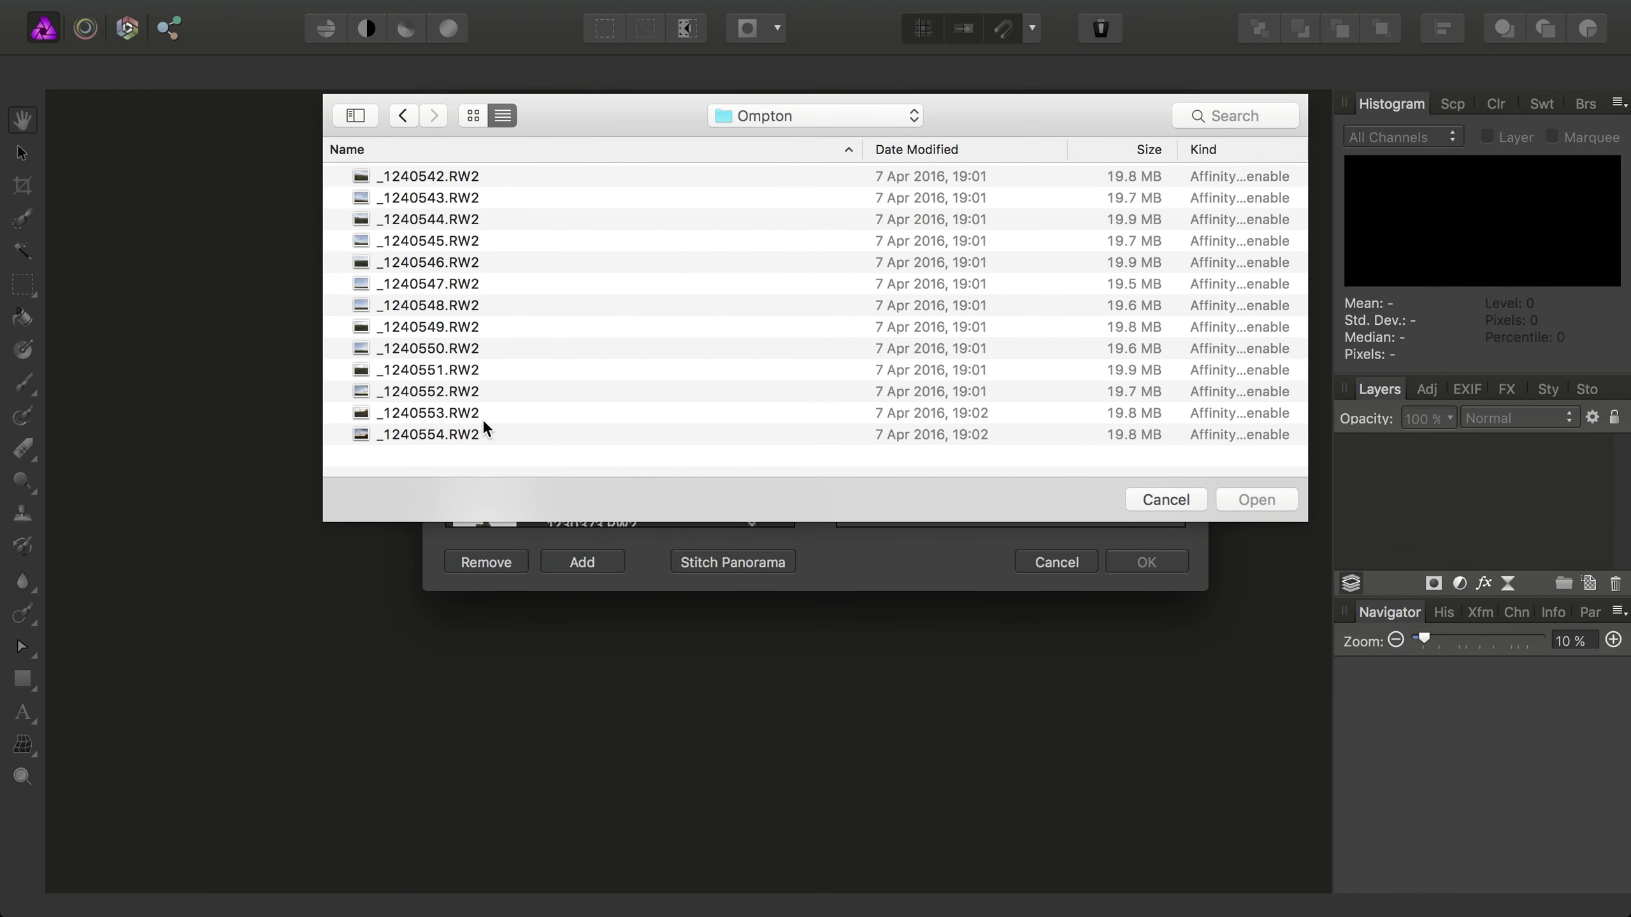
key("super+a")
left_click(1286, 507)
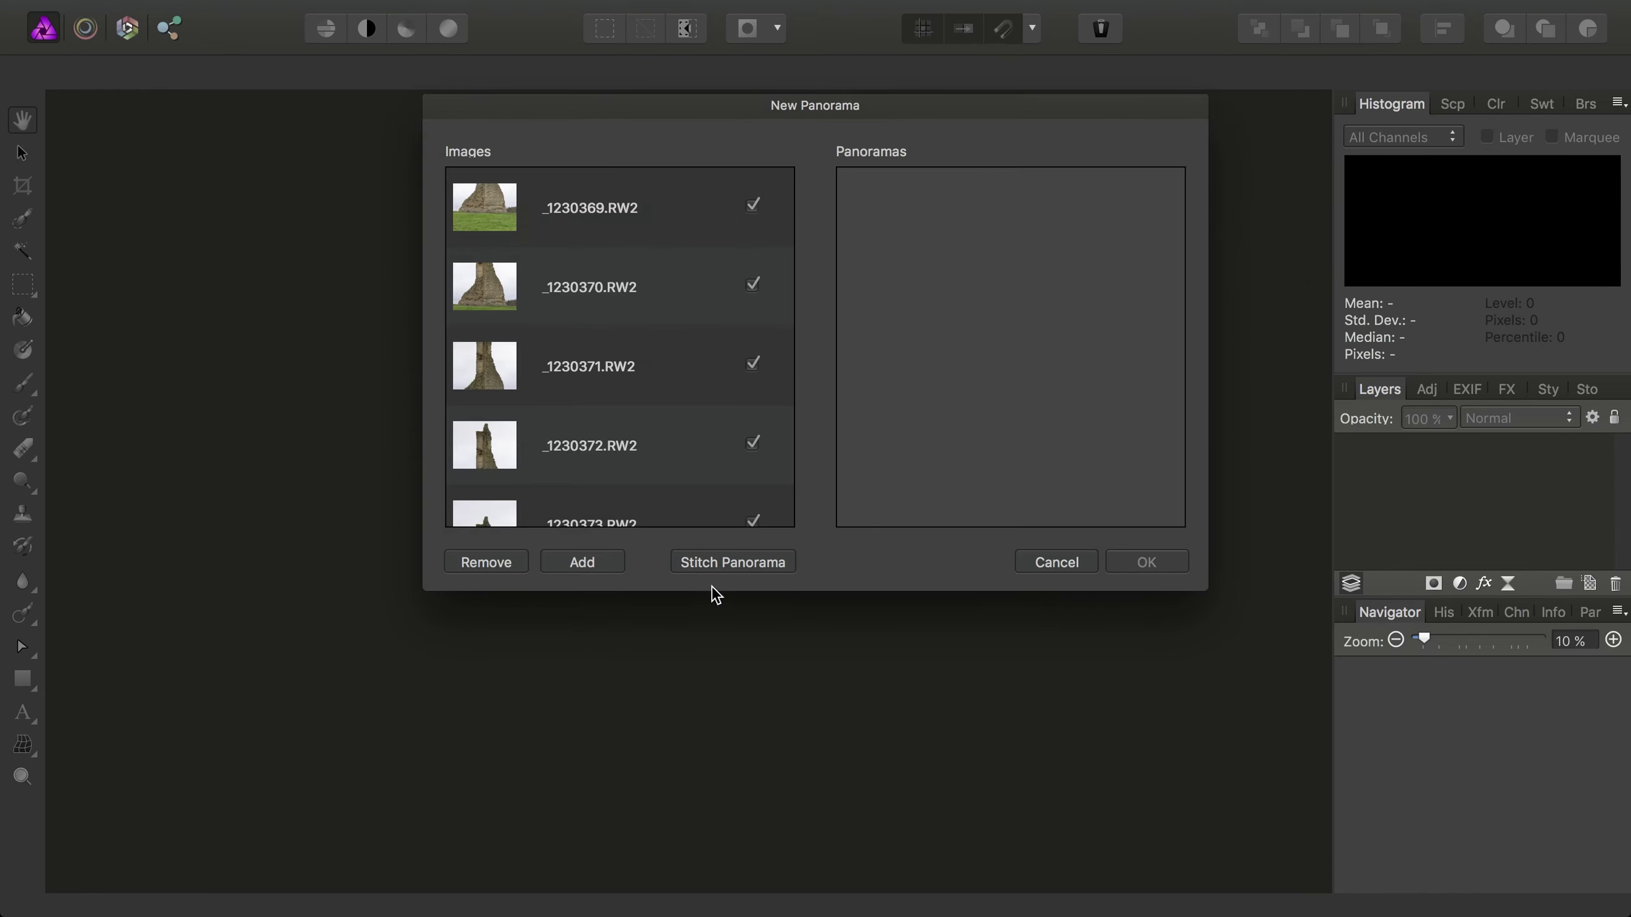
Step: Stitch the combined image sets and open only the vertical panorama of the ruined tower
left_click(746, 560)
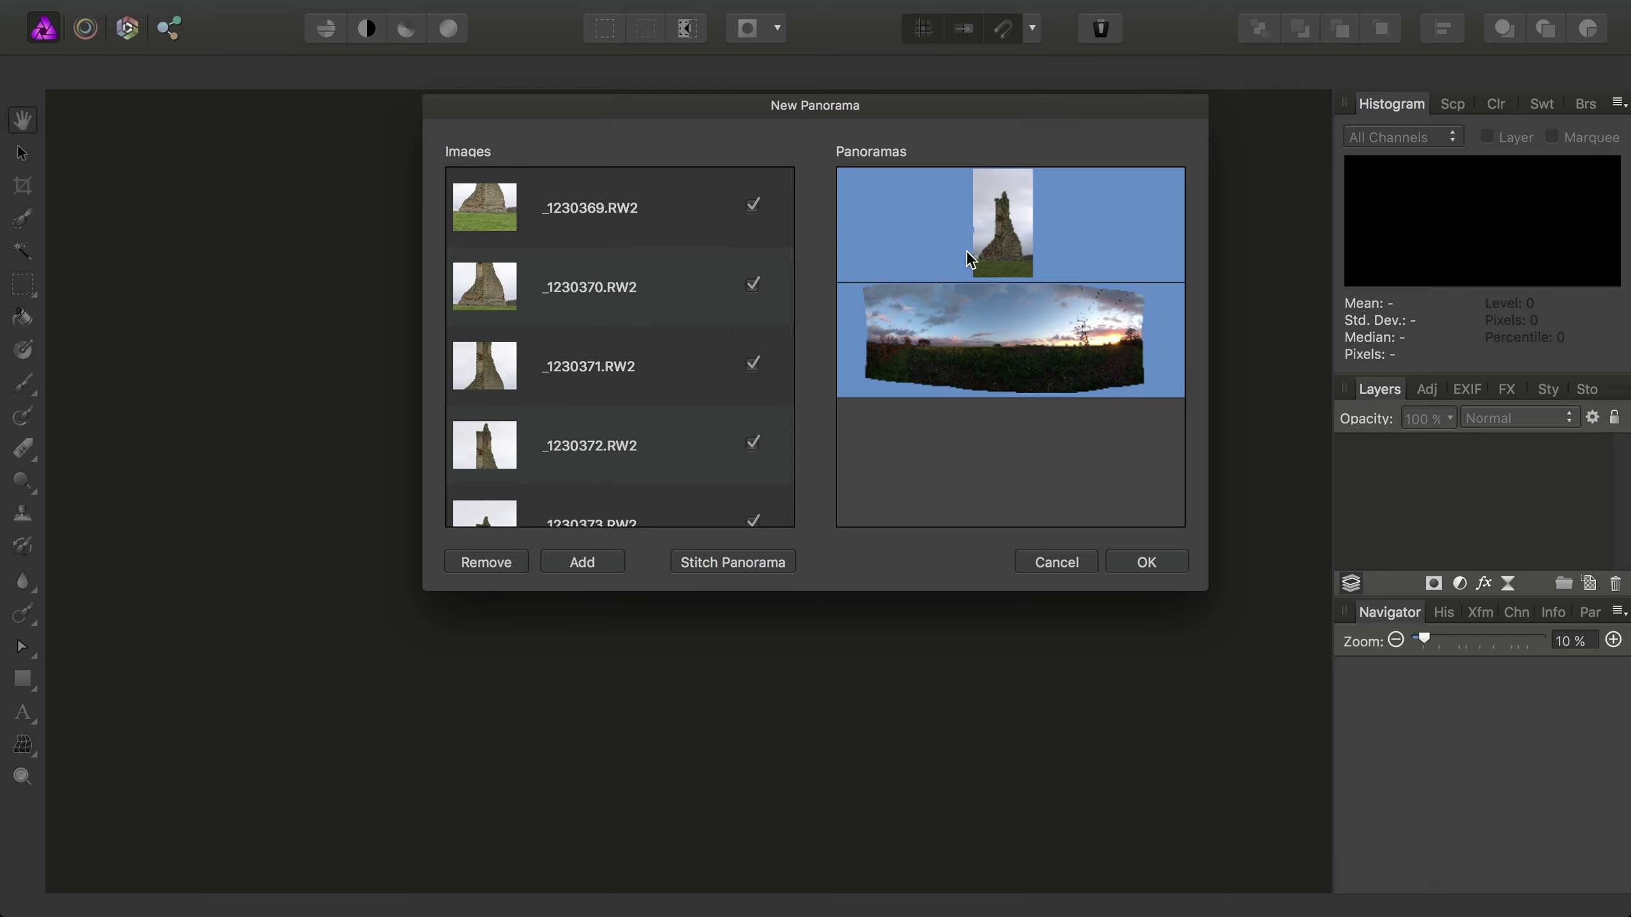
left_click(925, 427)
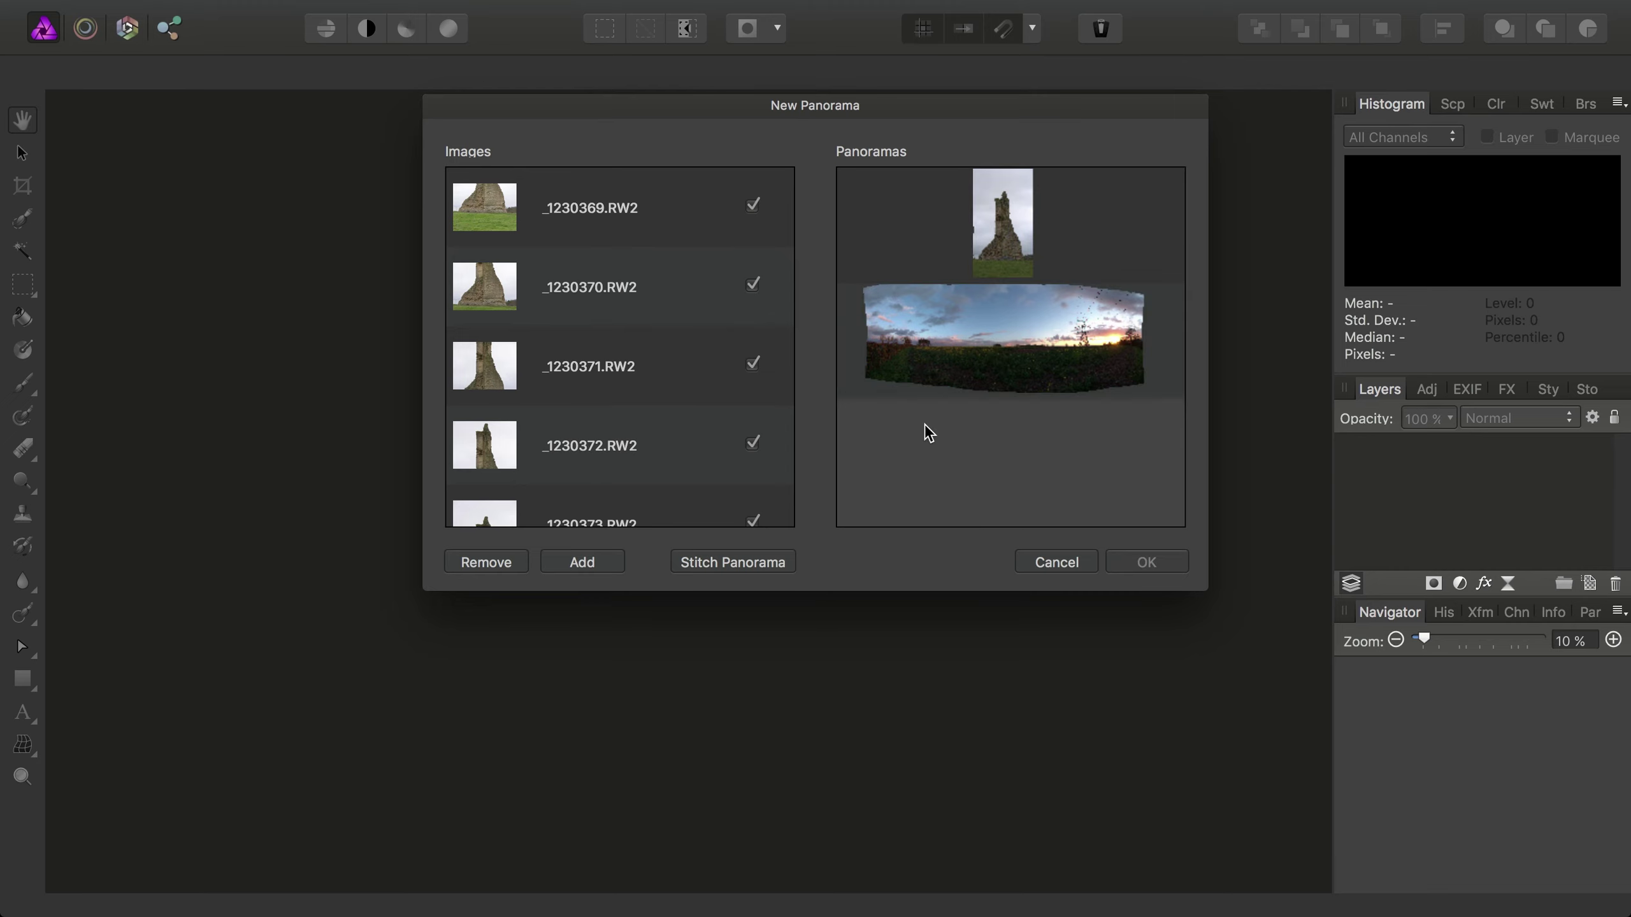
left_click(1003, 227)
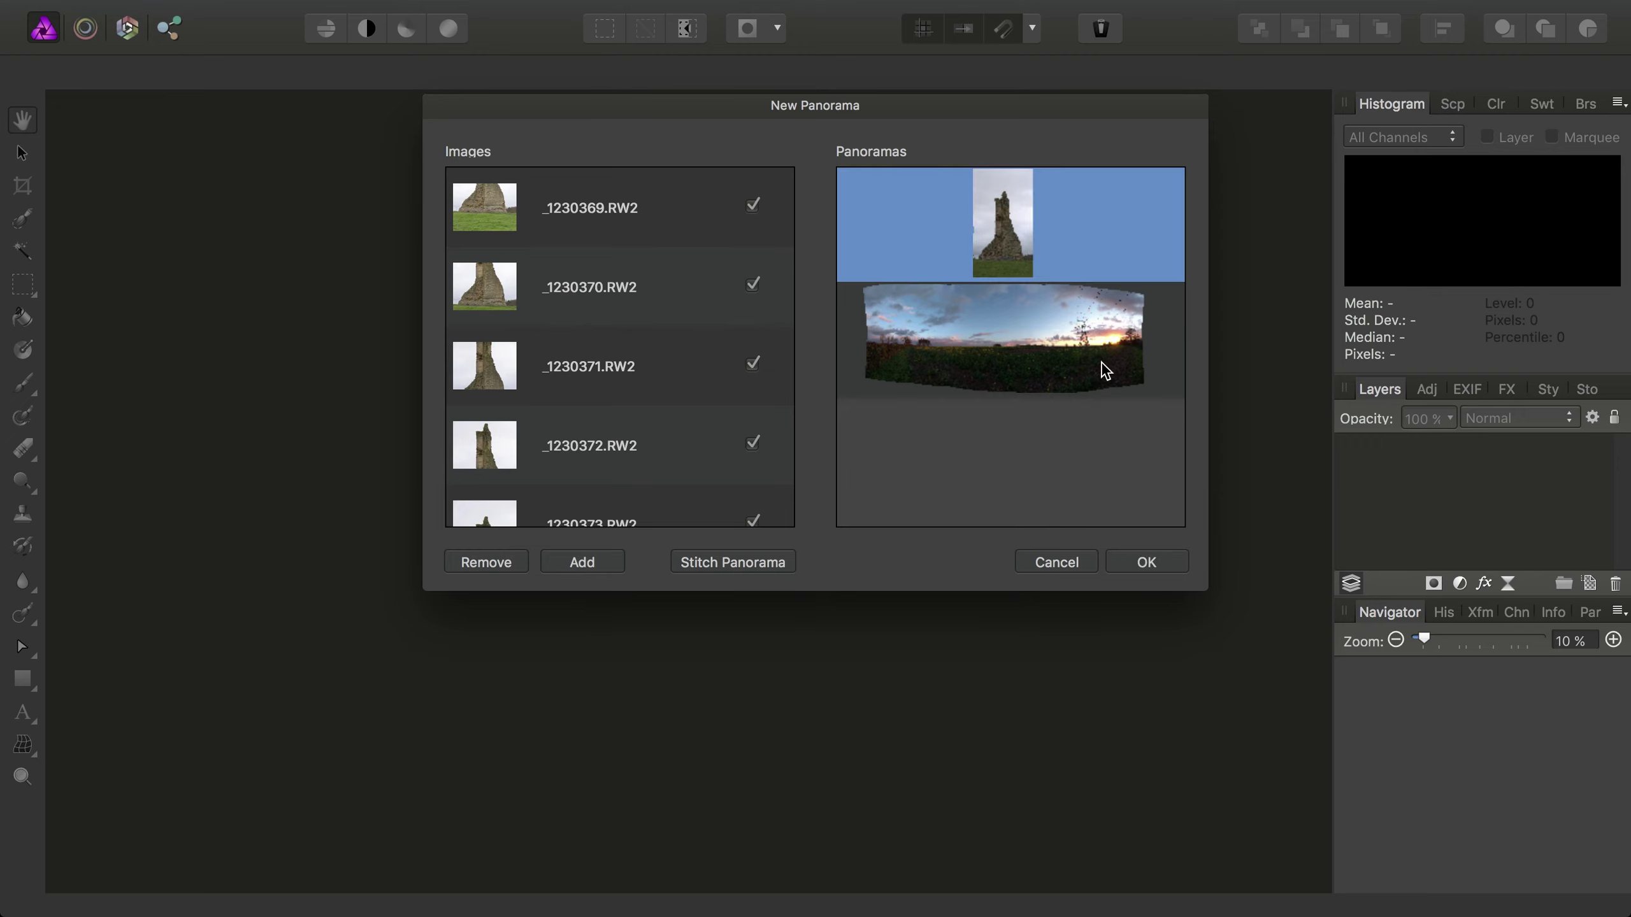
left_click(1149, 561)
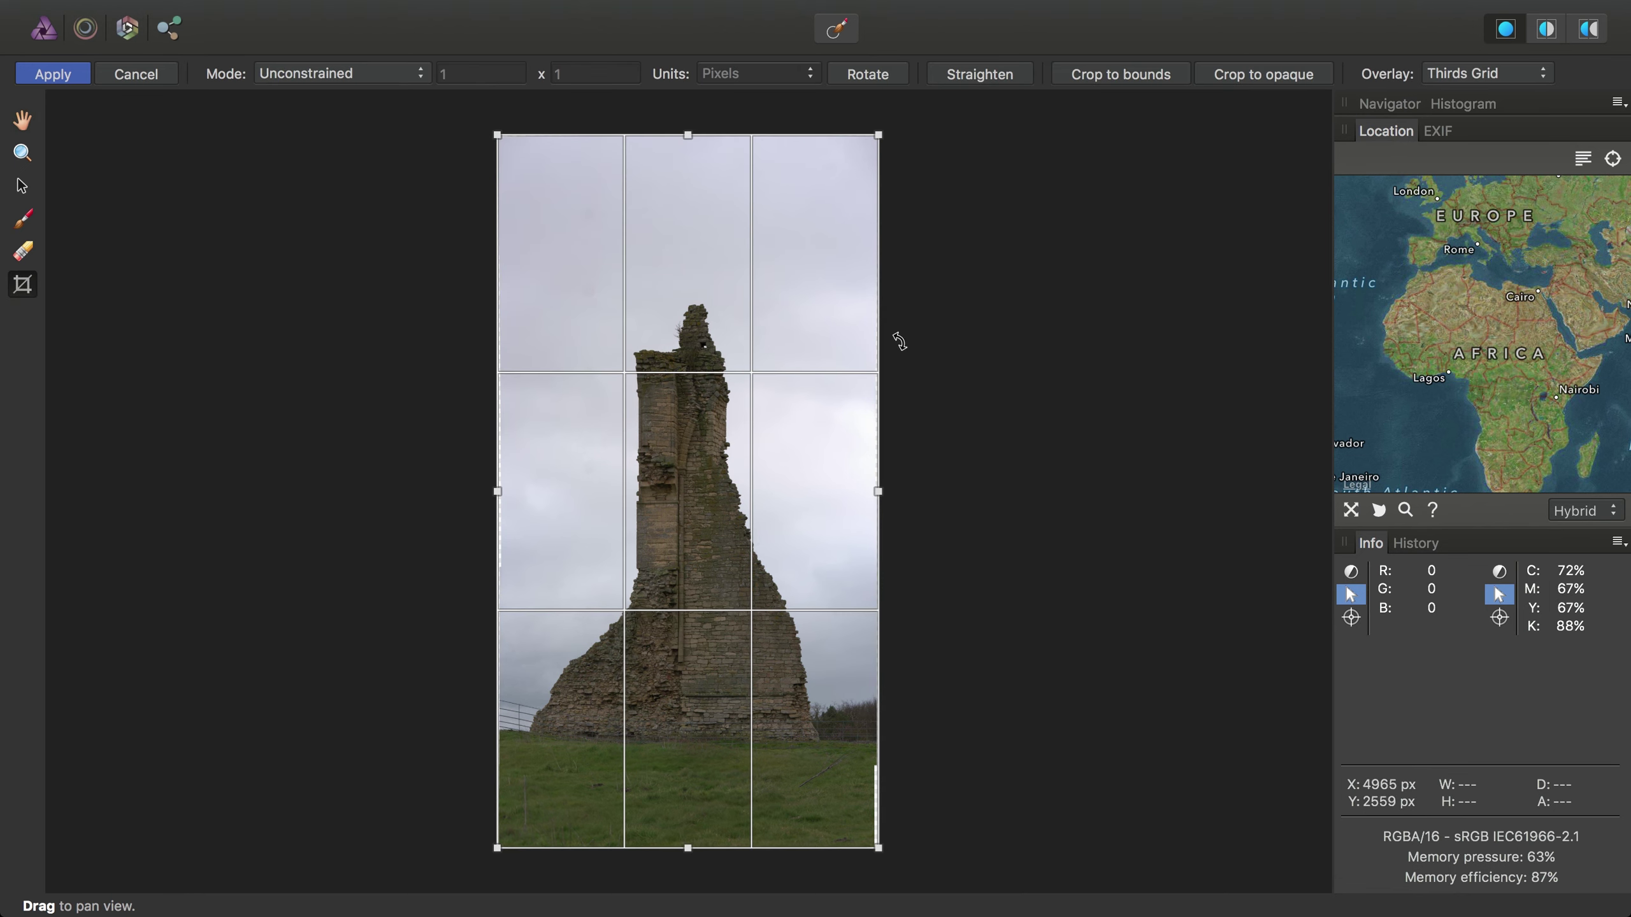
Step: Crop the vertical ruined tower panorama to its opaque area, apply the result, and check the stitched stonework from top to base
left_click(1253, 77)
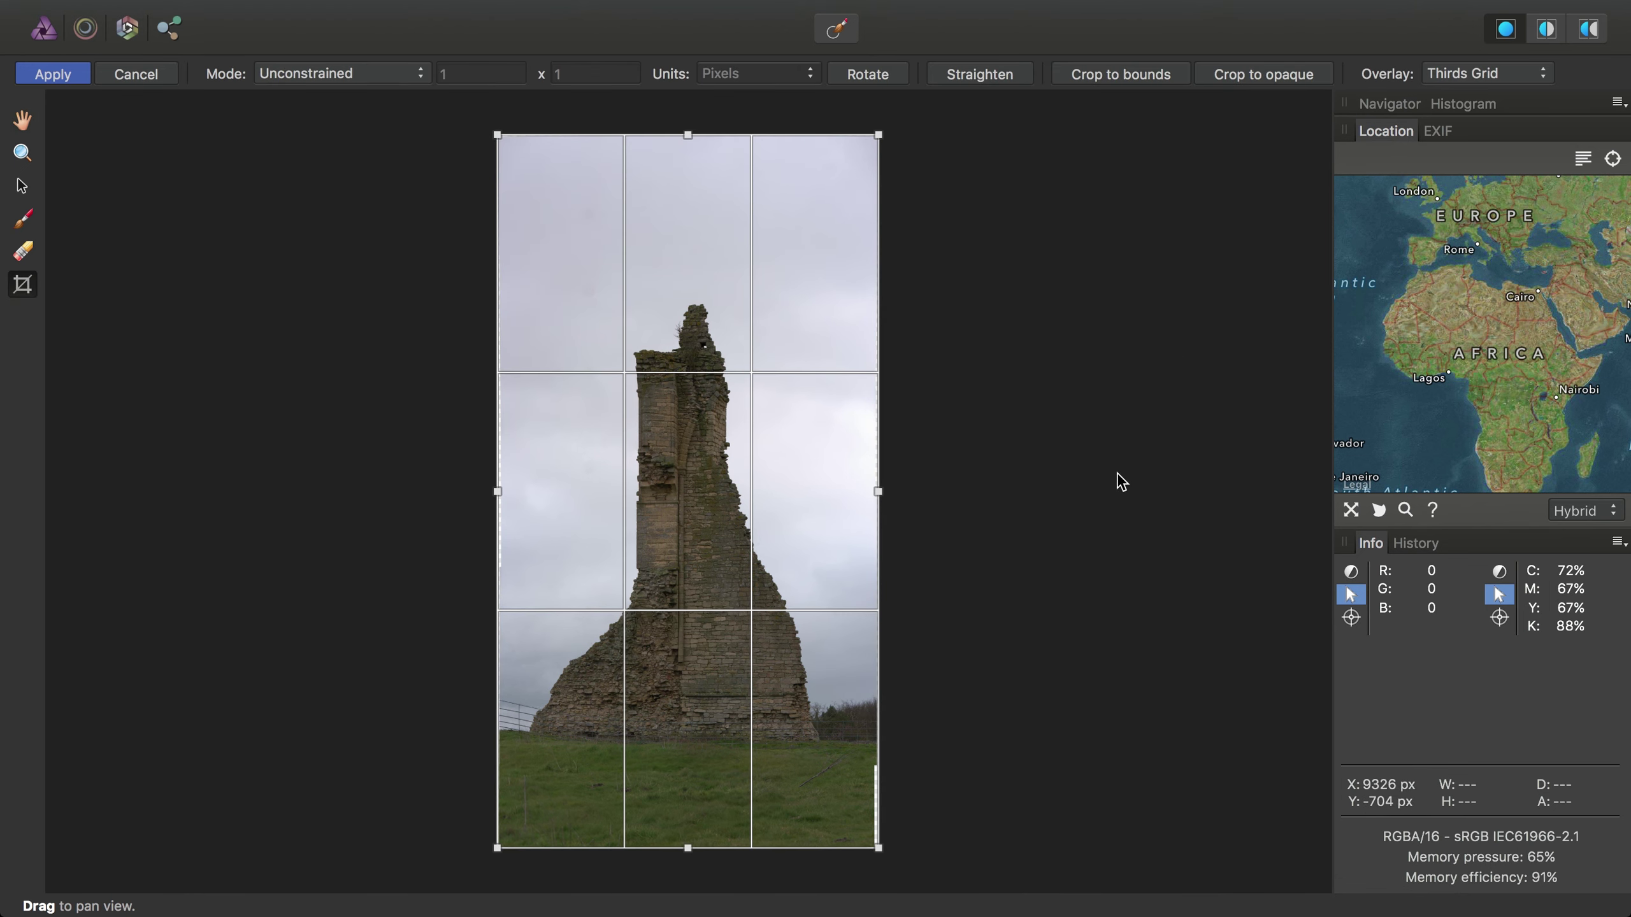
left_click(48, 81)
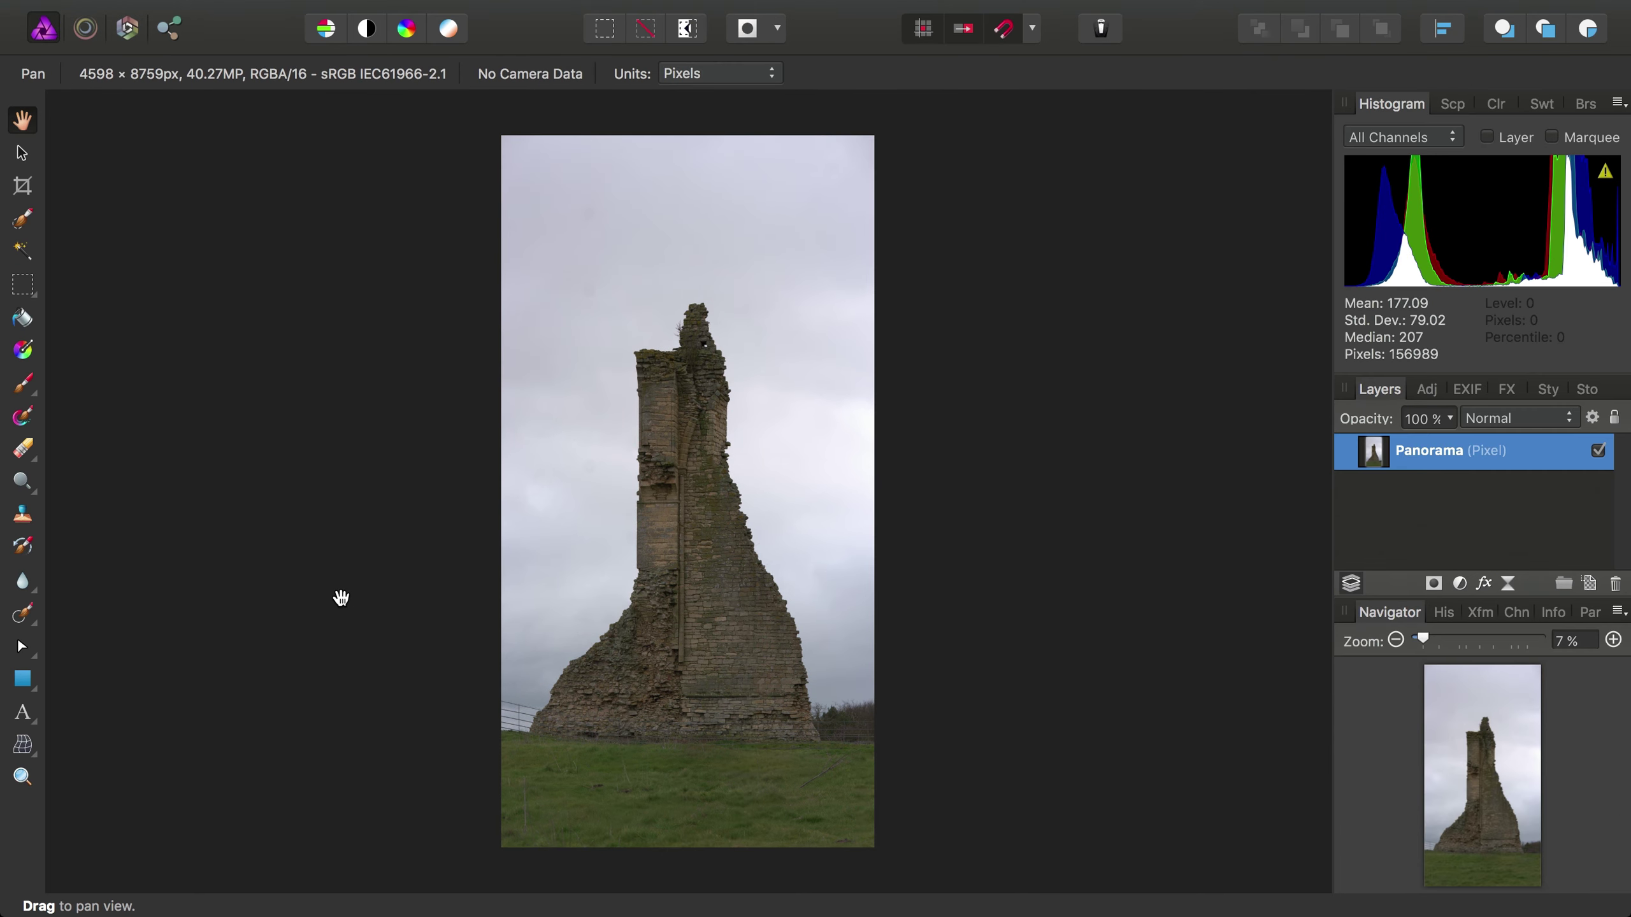
scroll(639, 584, "up", 5)
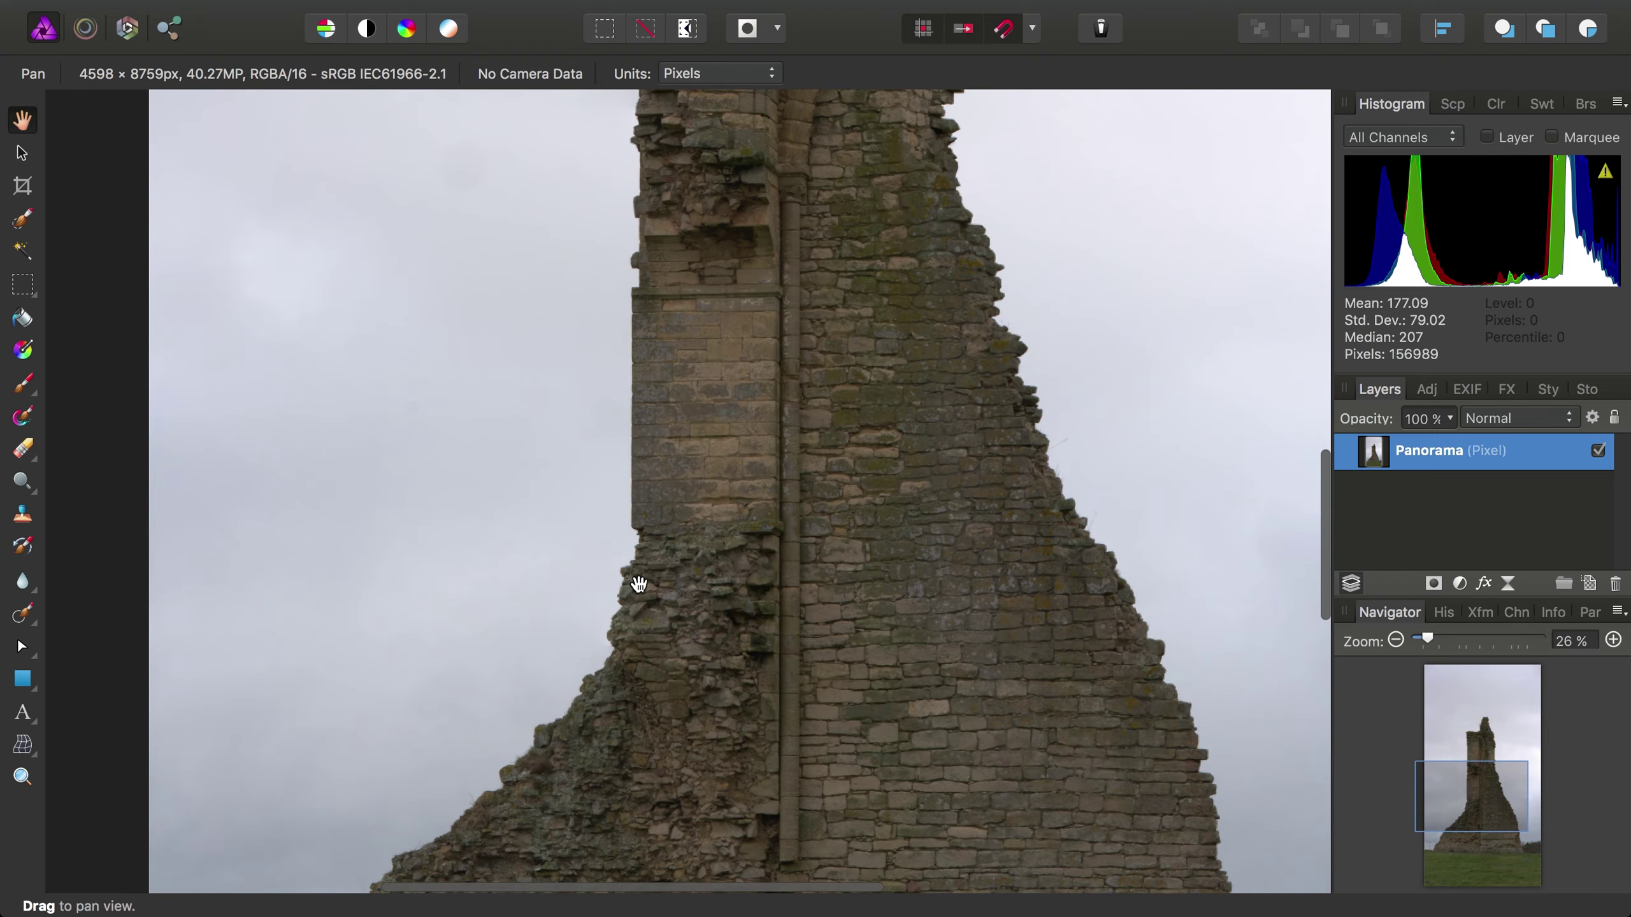
scroll(783, 612, "up", 10)
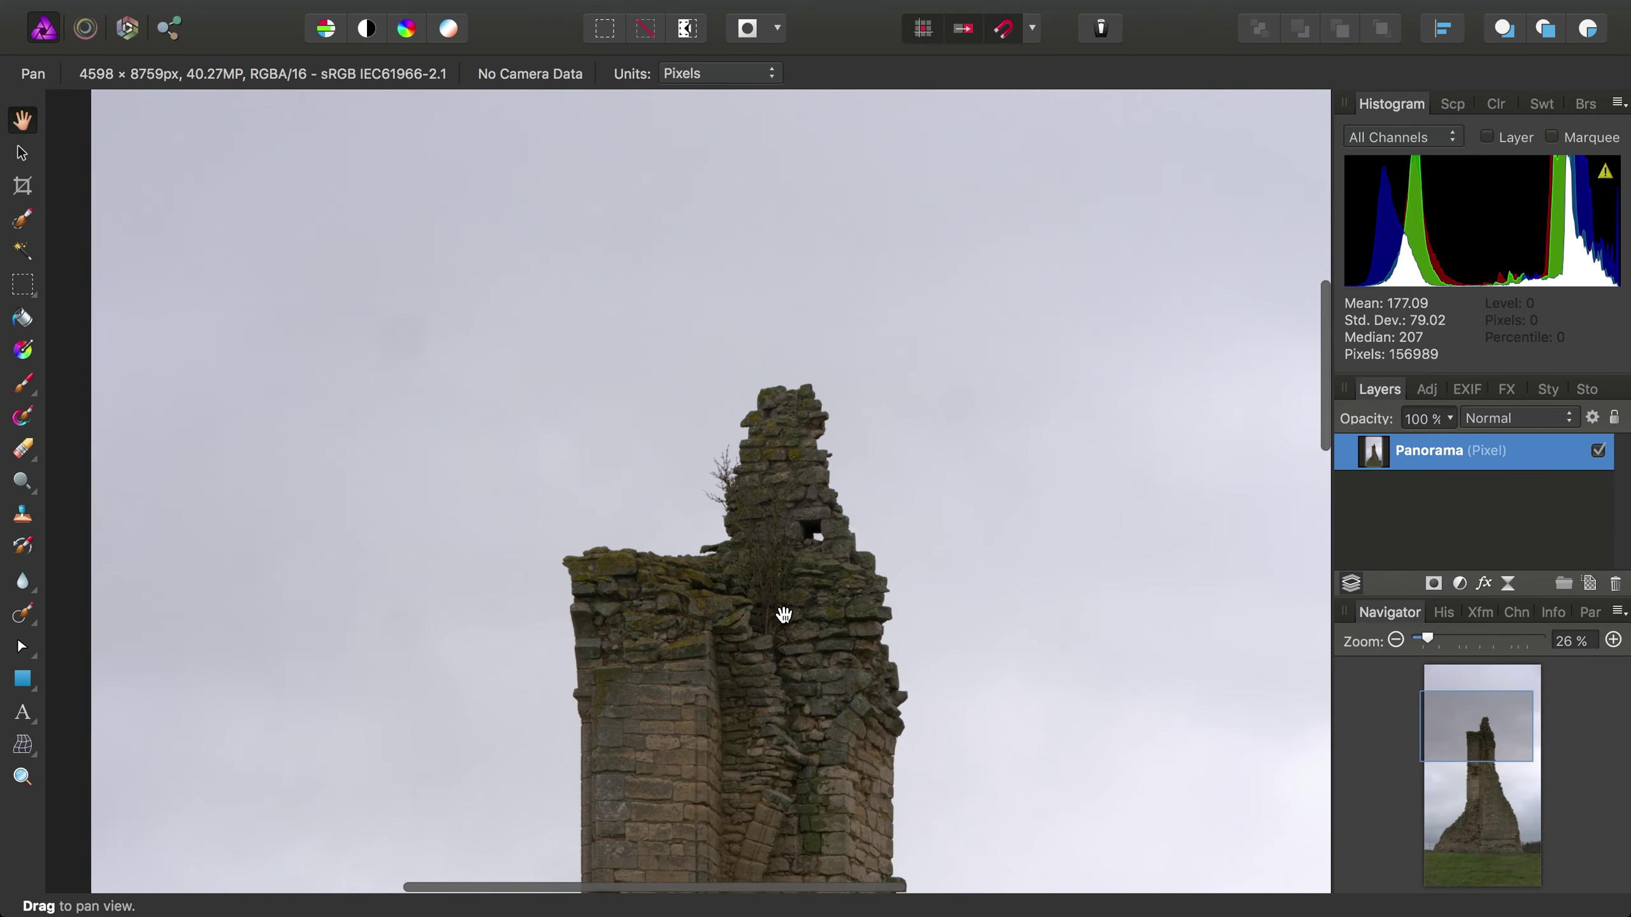
scroll(783, 613, "down", 12)
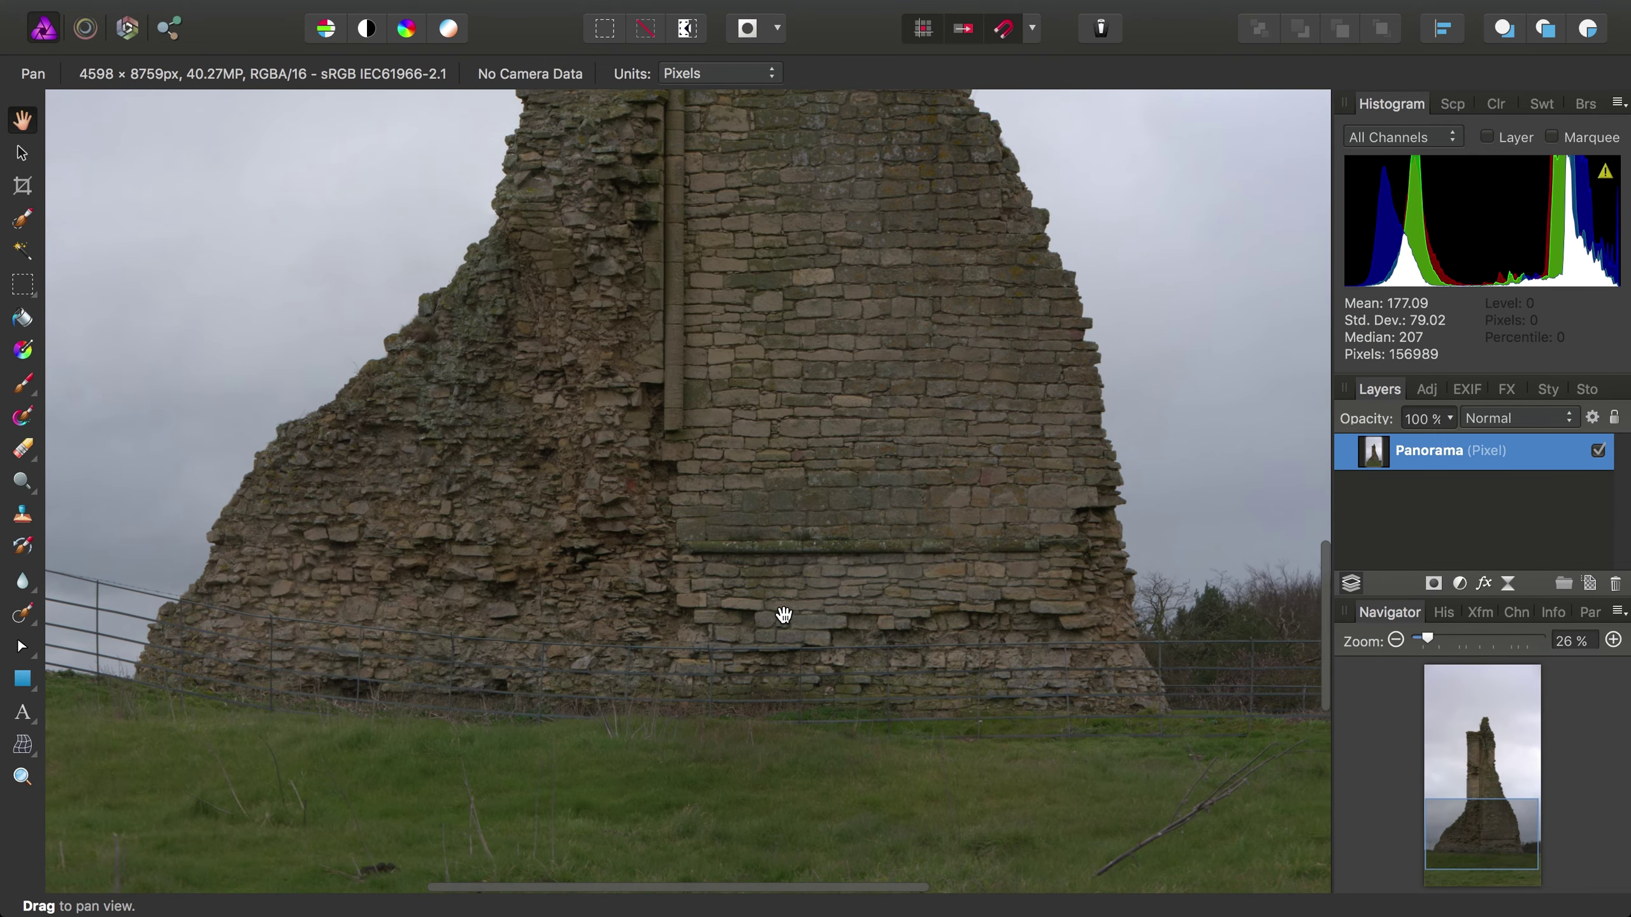
key("super+0")
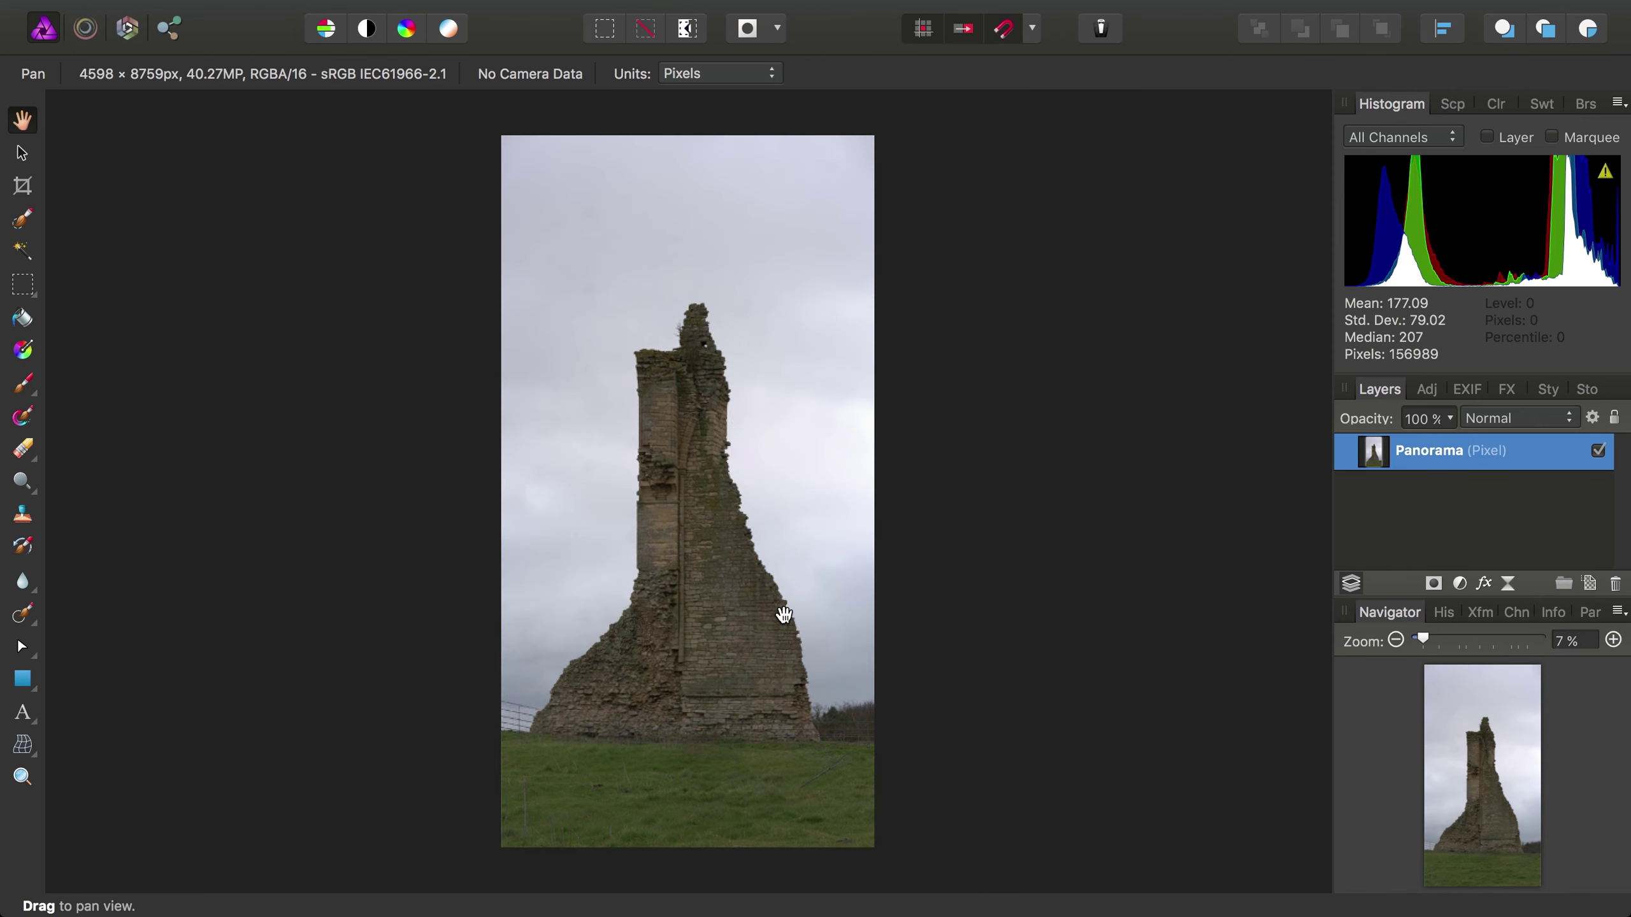